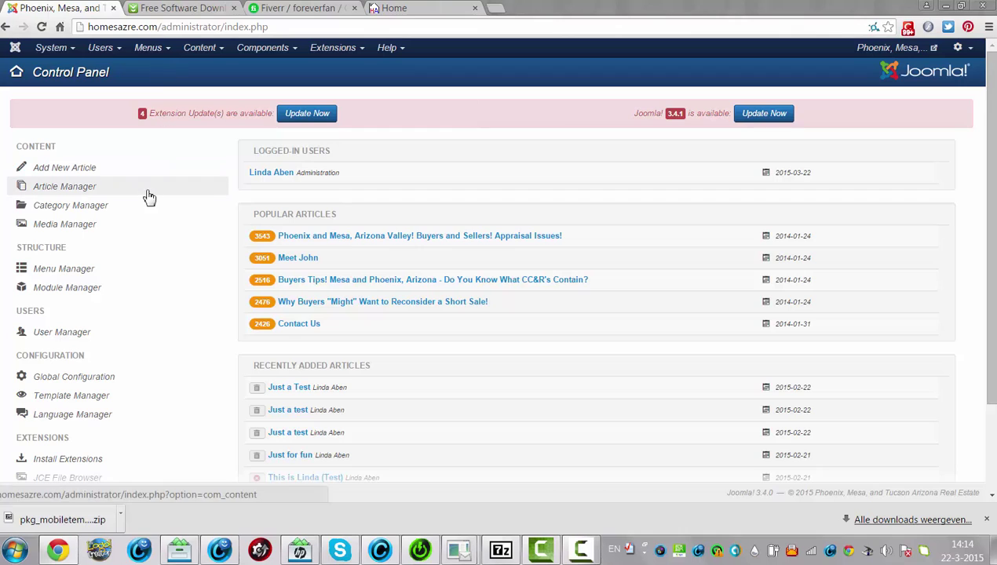
Open the Menu Manager's overview of all menus.
left_click(146, 49)
left_click(151, 69)
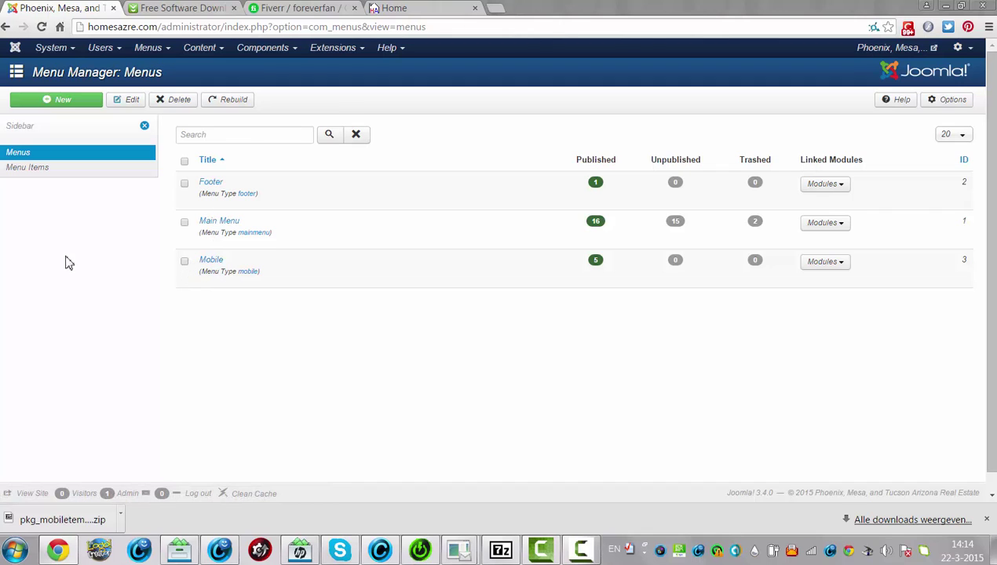
left_click(64, 104)
left_click(63, 104)
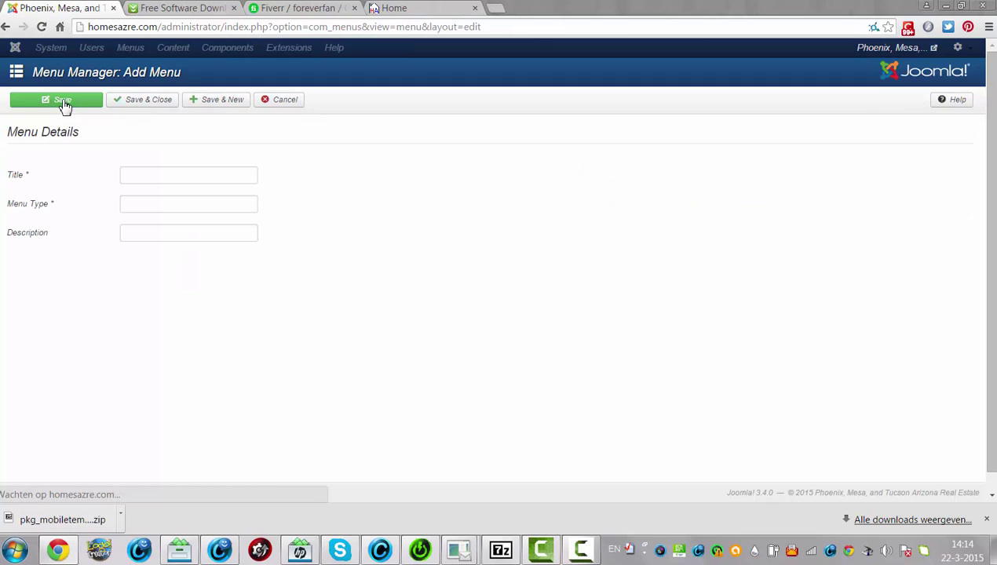
left_click(139, 203)
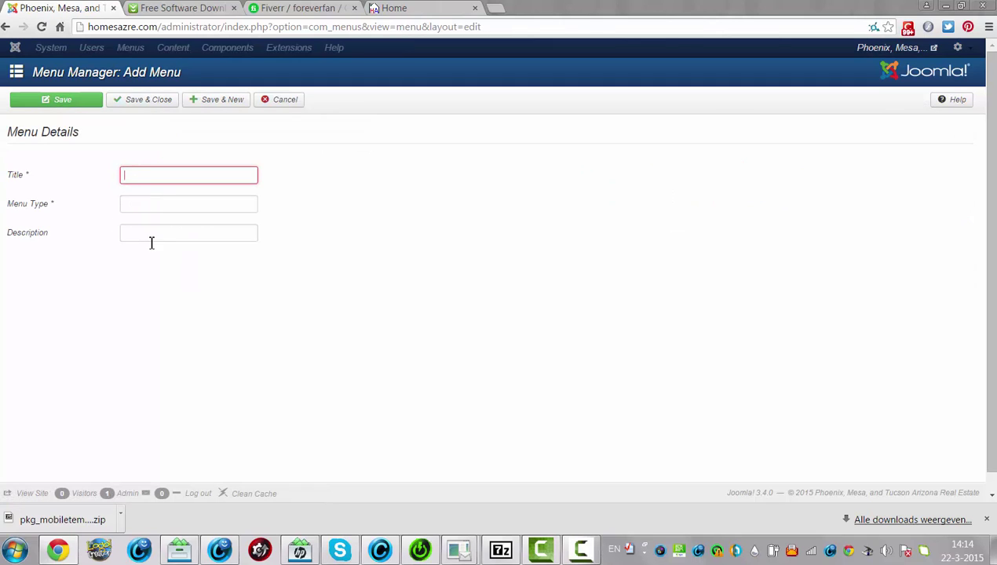
left_click(289, 101)
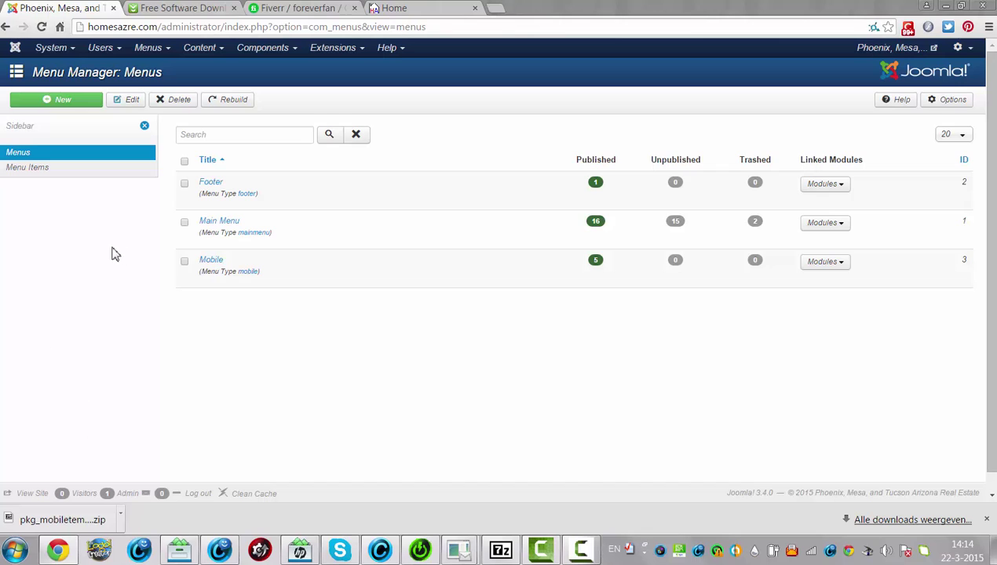
Open the Main Menu's items and save the published Category Blog item directly above Contact Us as a copy.
left_click(214, 223)
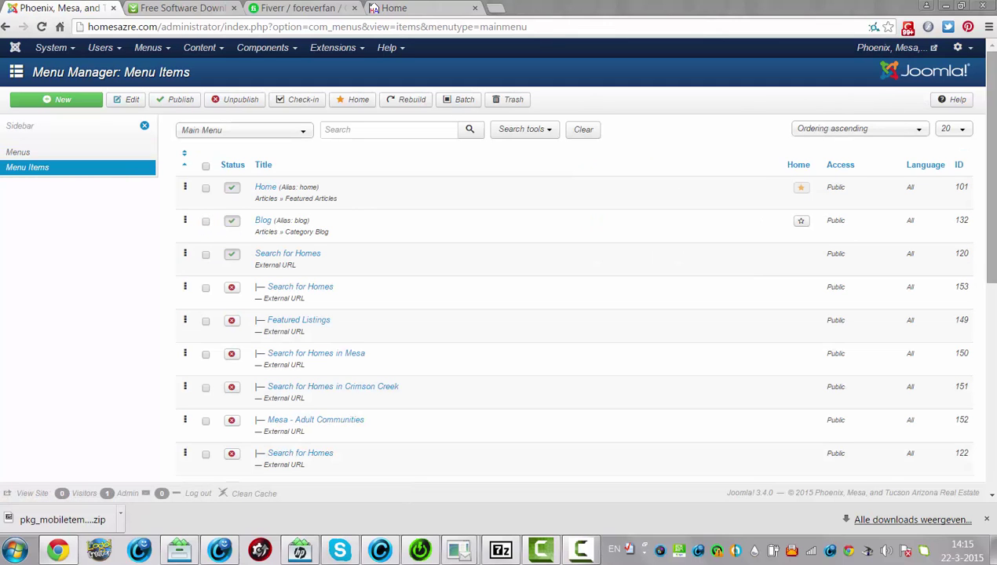
scroll(986, 173, "down", 3)
scroll(581, 283, "down", 3)
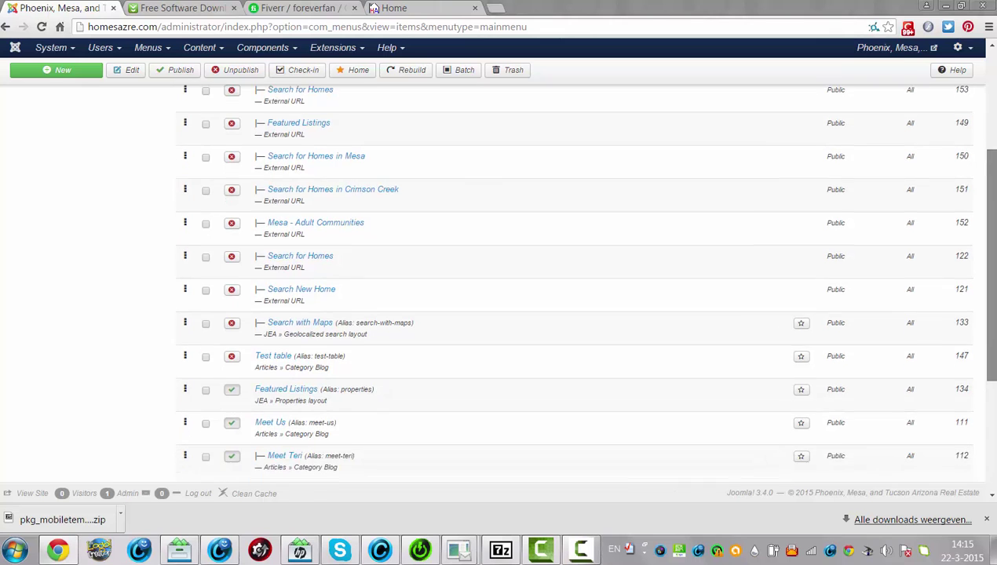
scroll(518, 227, "down", 1)
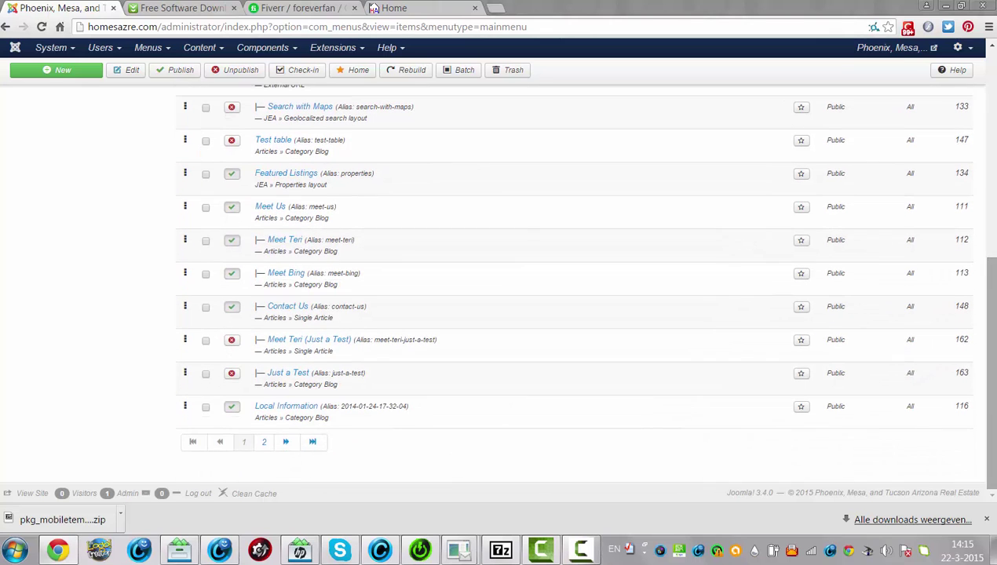
left_click(285, 275)
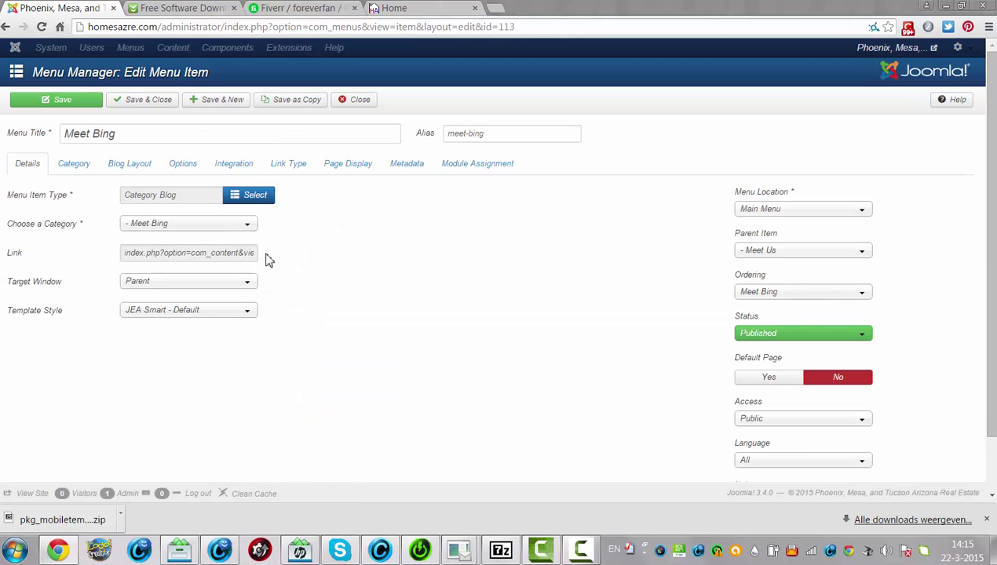
left_click(278, 106)
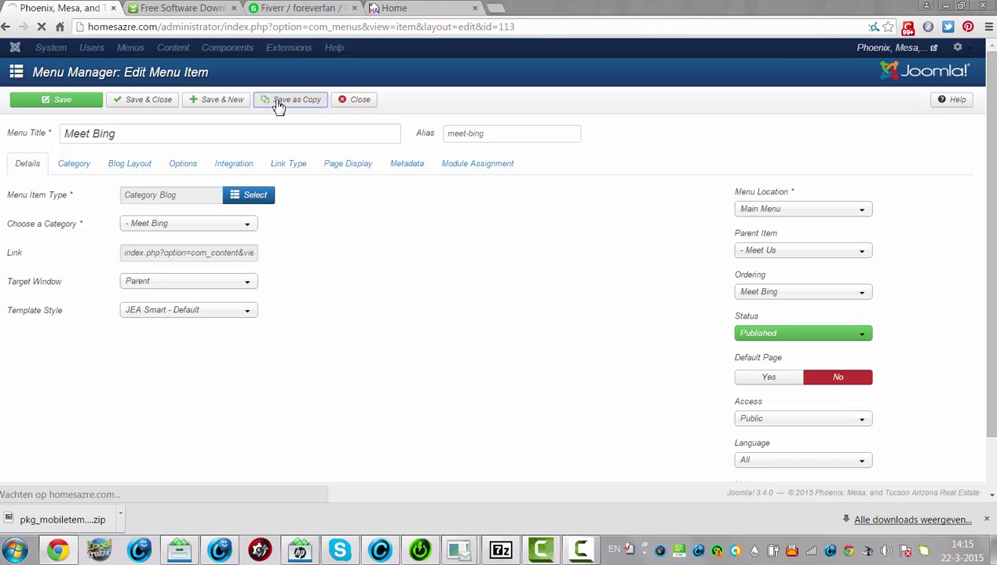
End the copied item's alias with "-mobile" and place it in the Mobile menu under the parent item Meet Us.
left_click(528, 189)
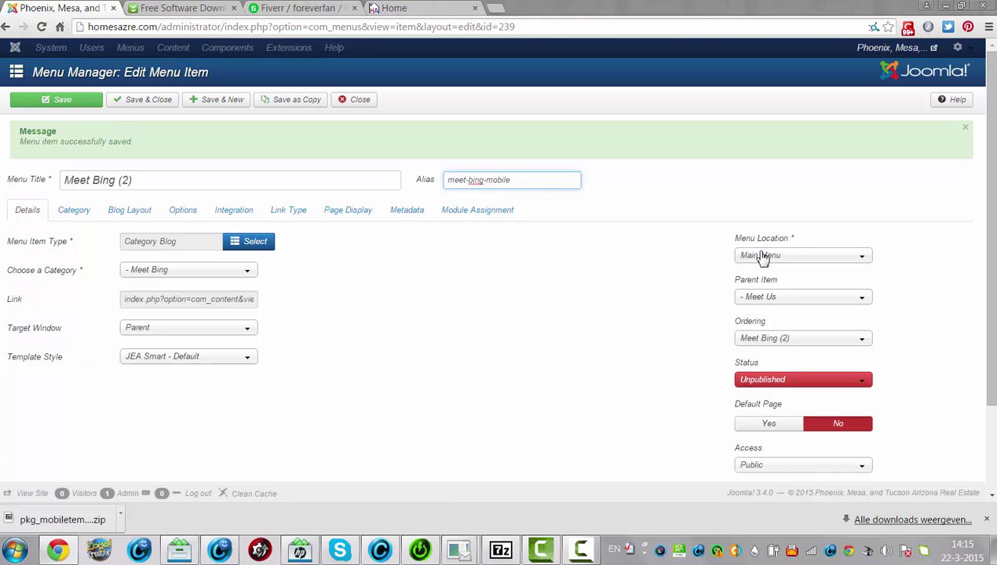
left_click(762, 256)
left_click(758, 302)
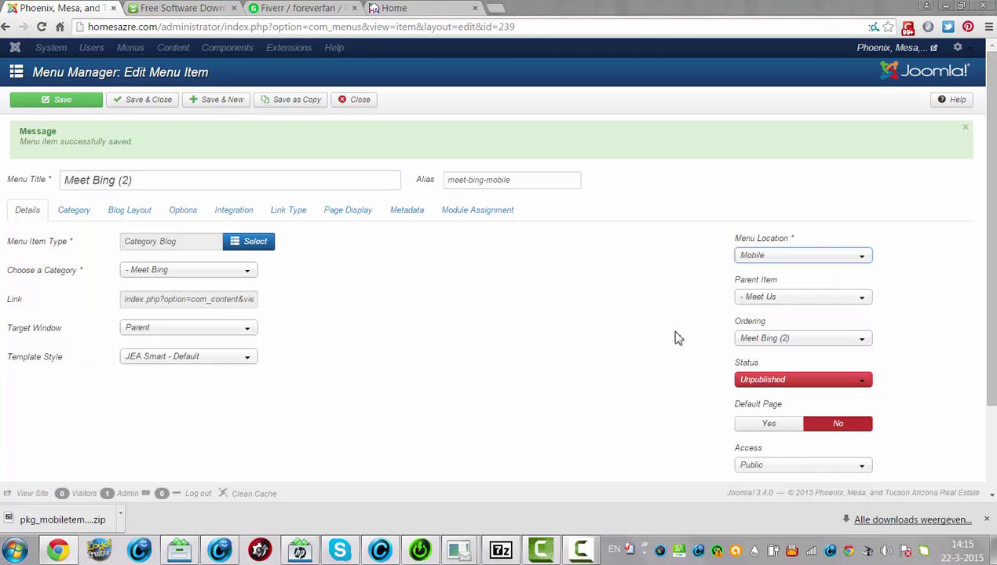
left_click(773, 301)
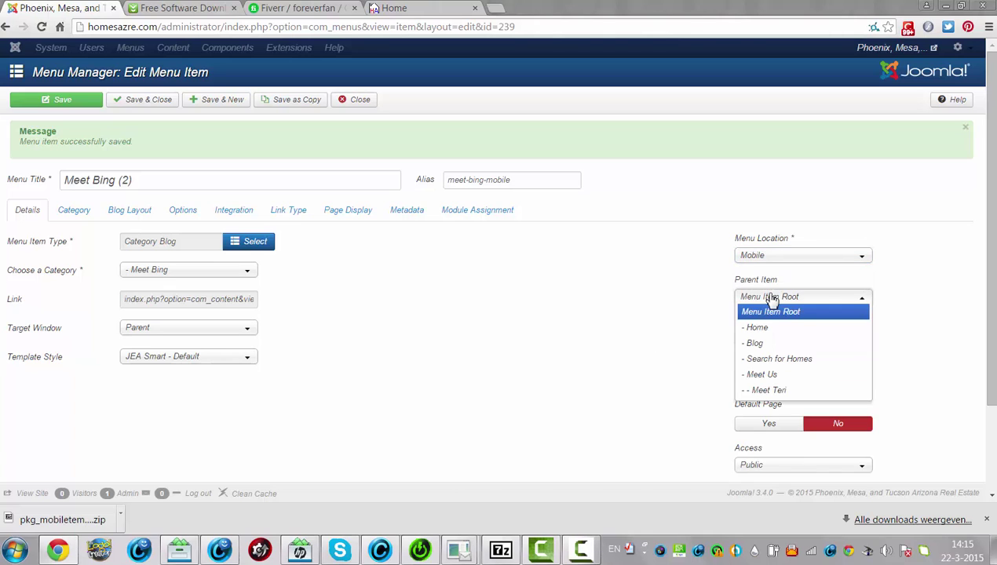
left_click(773, 376)
Set the copied item's status to Published, remove "(2)" from its title, and save and close it.
left_click(760, 379)
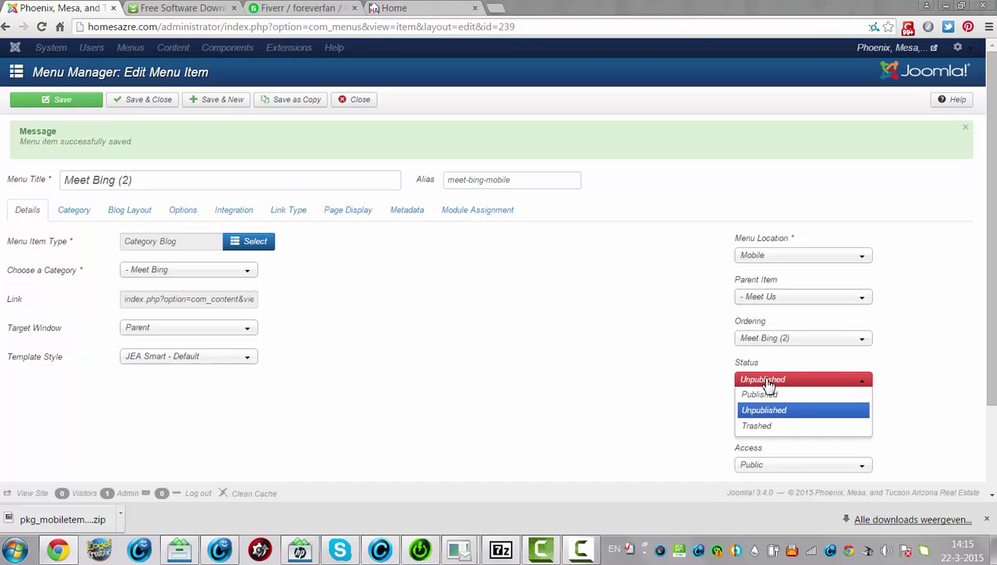
left_click(765, 395)
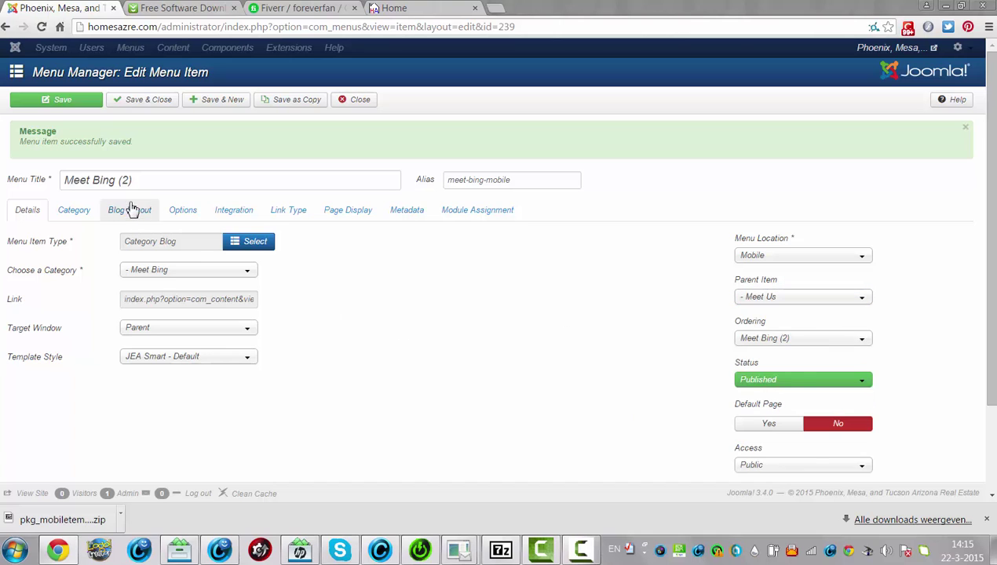
left_click(154, 181)
key("BackSpace")
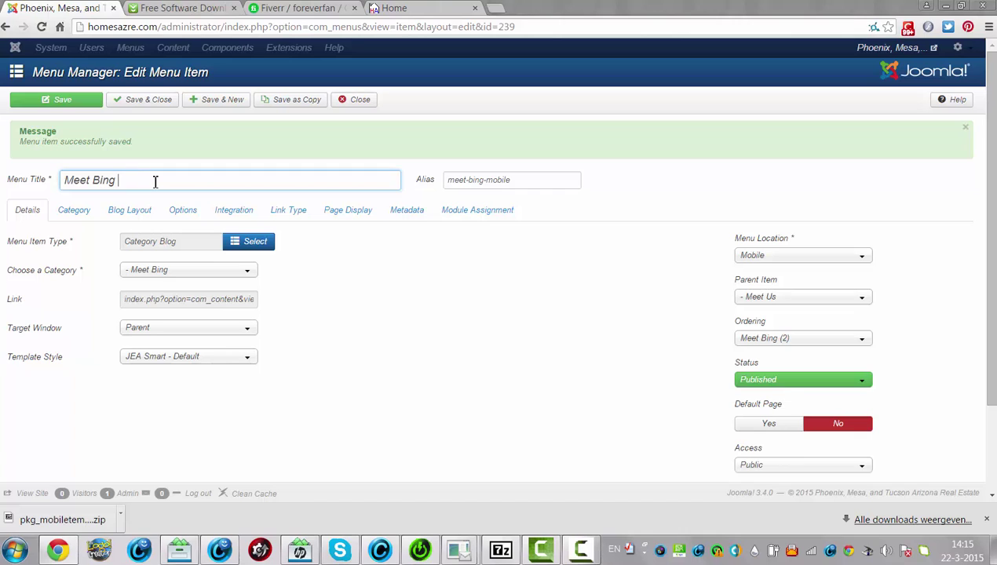
left_click(145, 102)
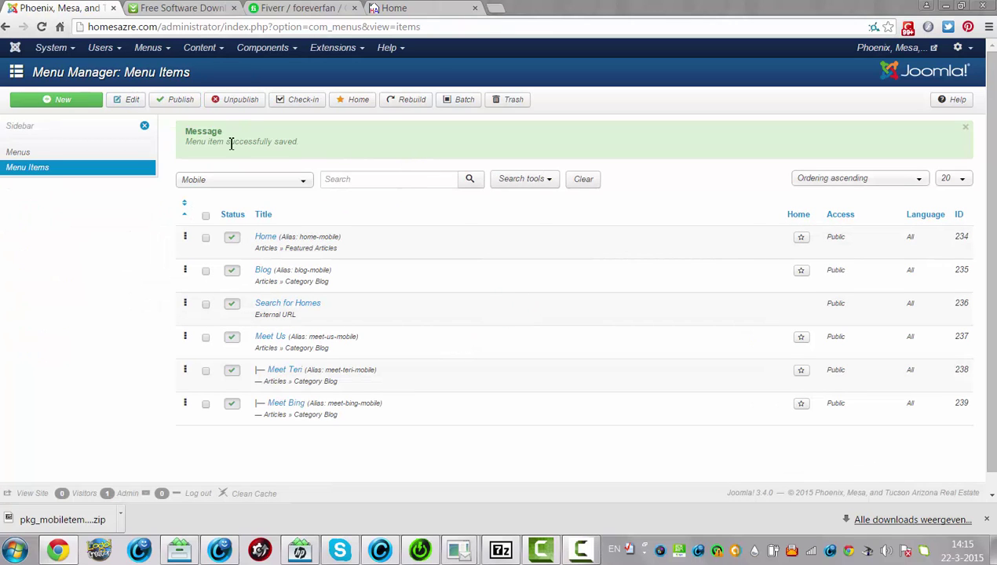
Switch the menu items list from the Mobile menu to the Main Menu.
left_click(224, 181)
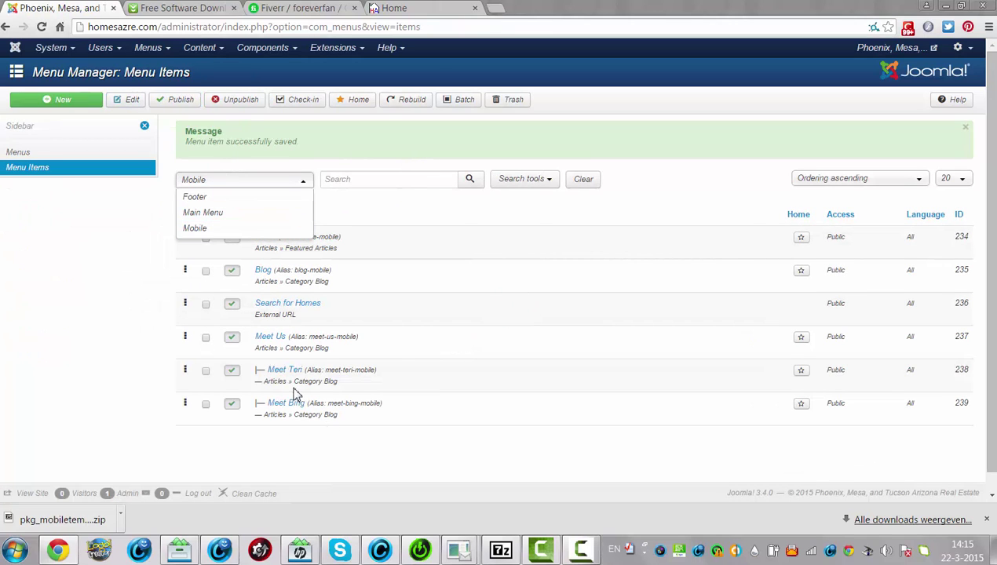
left_click(140, 383)
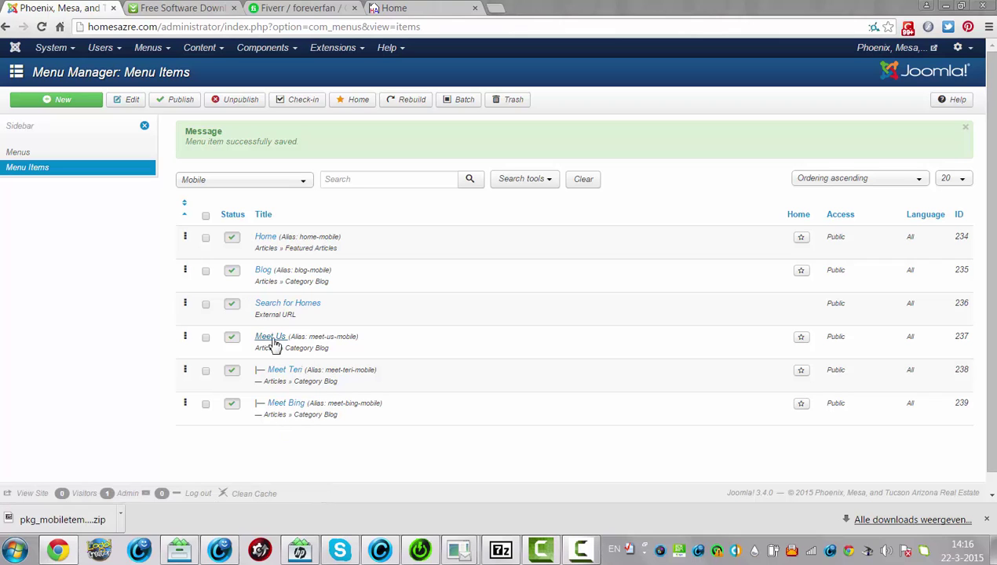
left_click(240, 181)
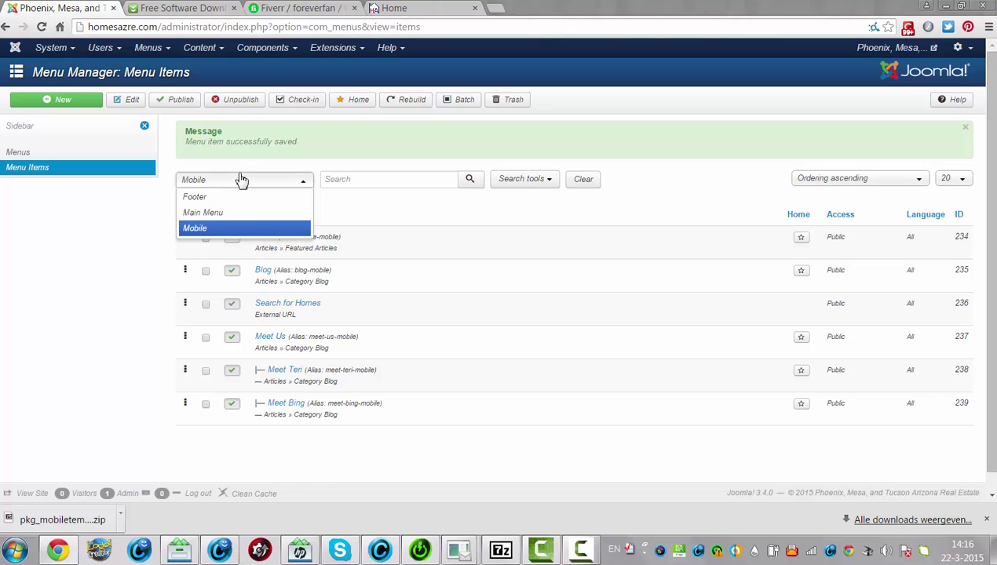
left_click(240, 212)
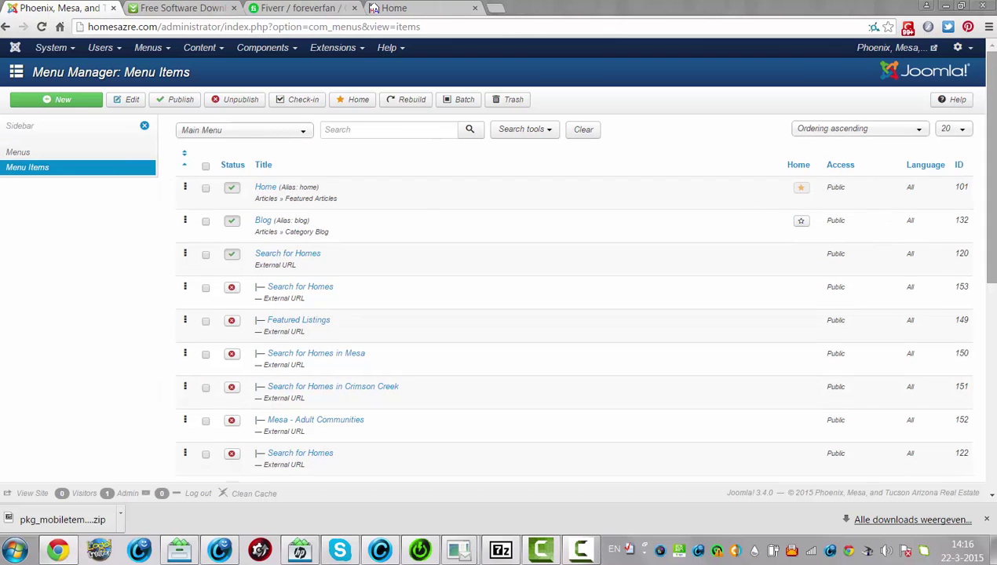
Open the published Featured Listings item with the alias "properties" and save it as a copy.
scroll(788, 227, "down", 3)
scroll(581, 282, "down", 2)
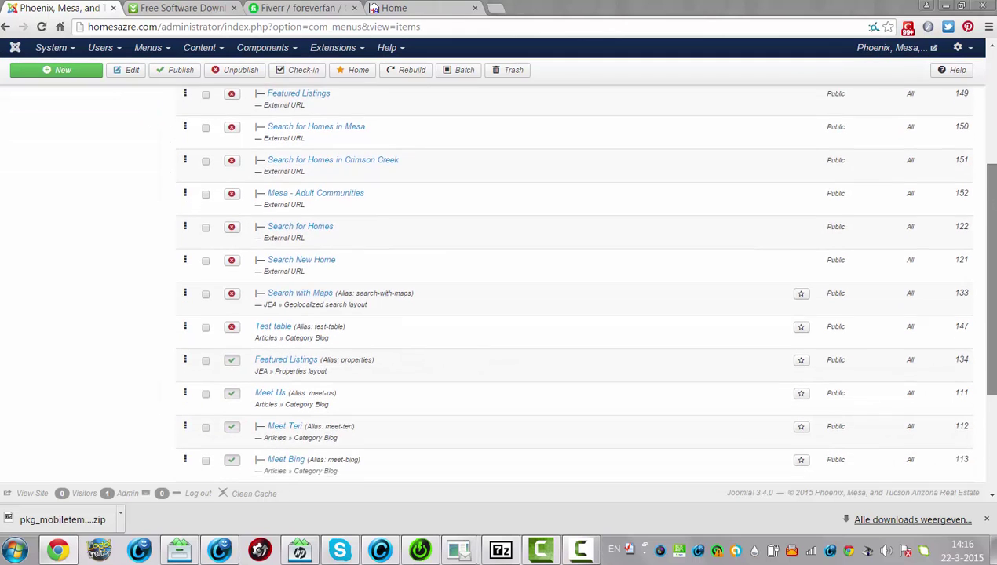
mouse_move(994, 295)
left_mouse_down()
mouse_move(994, 249)
mouse_move(994, 302)
left_mouse_up()
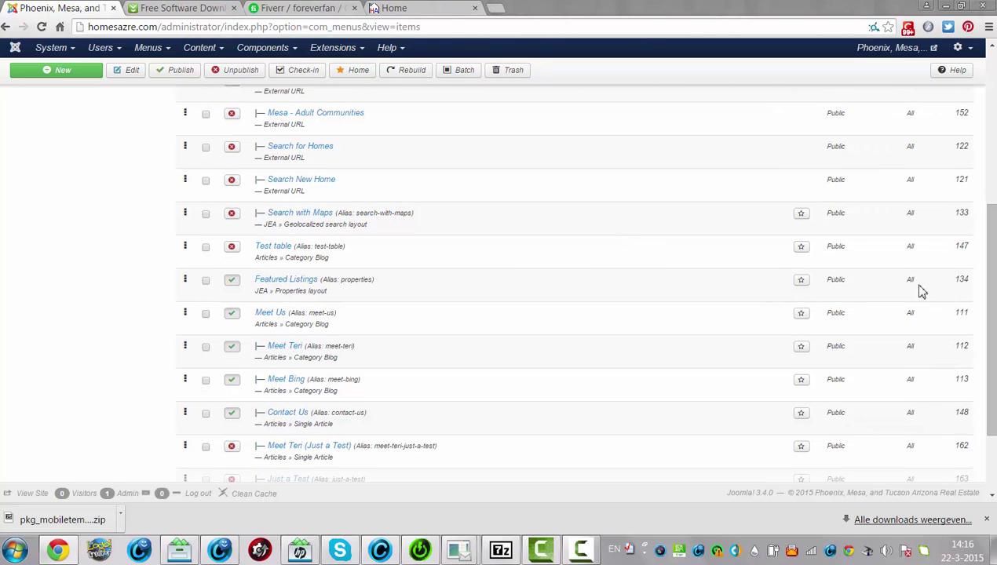
scroll(920, 289, "up", 2)
left_click_drag(993, 228, 993, 216)
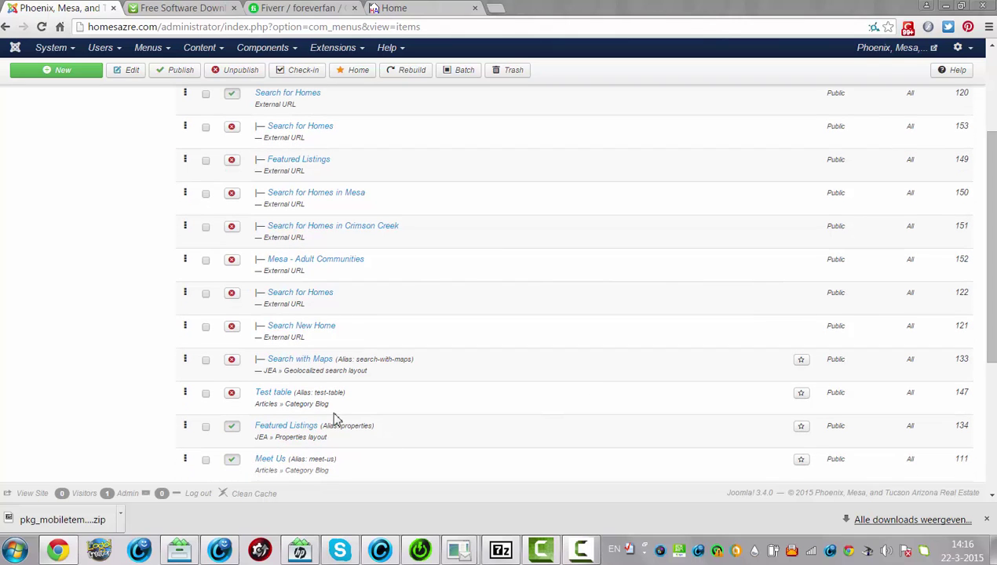
left_click(291, 429)
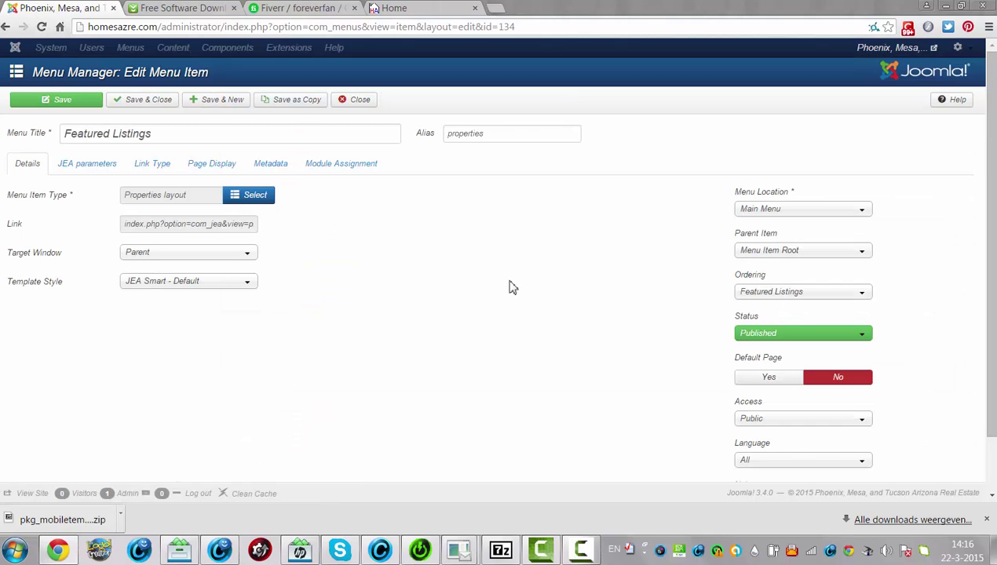
left_click(270, 105)
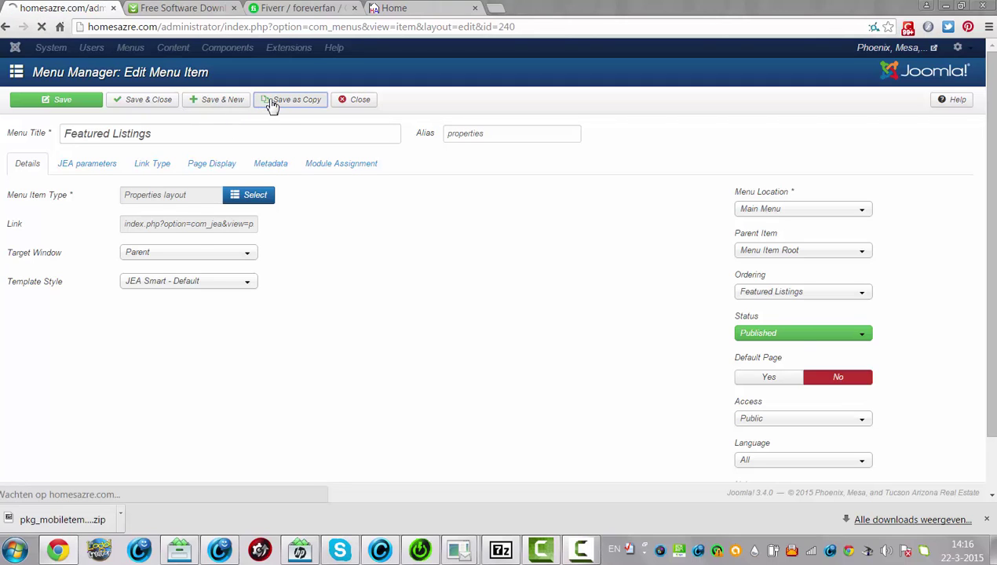
Remove "(2)" from the copy's title so it reads Featured Listings, and set its alias to "properties-mobile".
left_click(155, 180)
key("Delete")
key("Delete")
key("Delete")
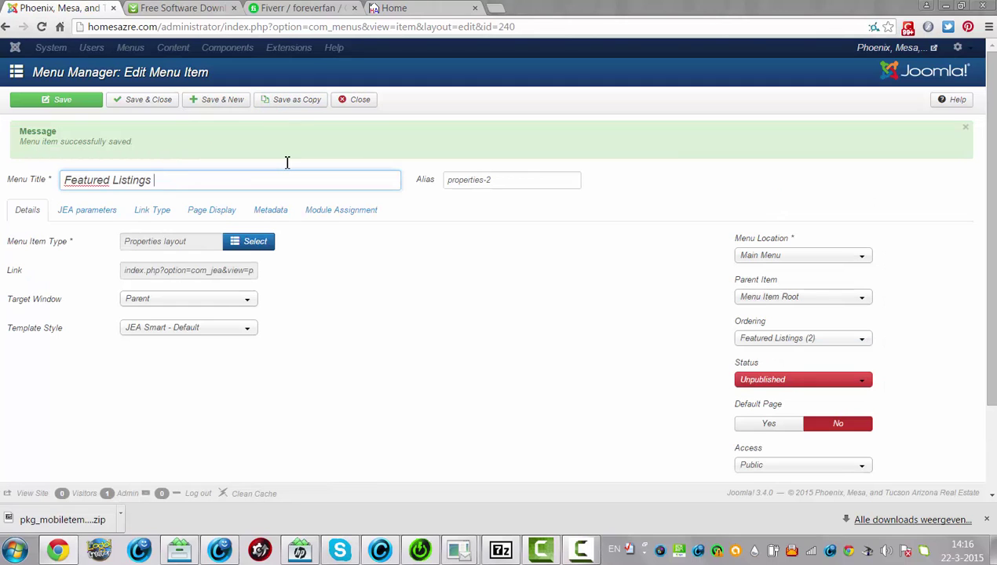
left_click(554, 183)
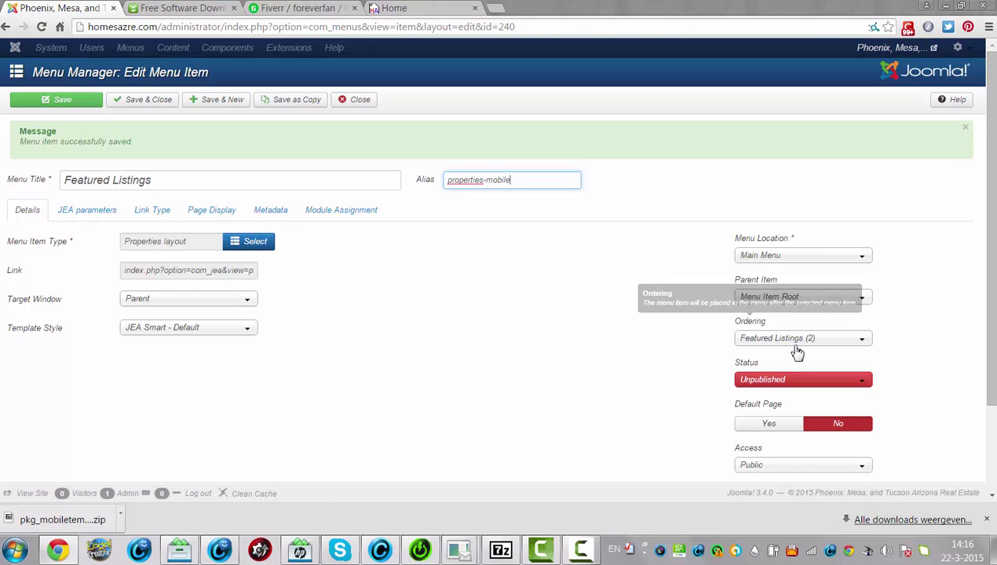
Place the Featured Listings copy in the Mobile menu with Menu Item Root as its parent.
left_click(806, 261)
left_click(787, 303)
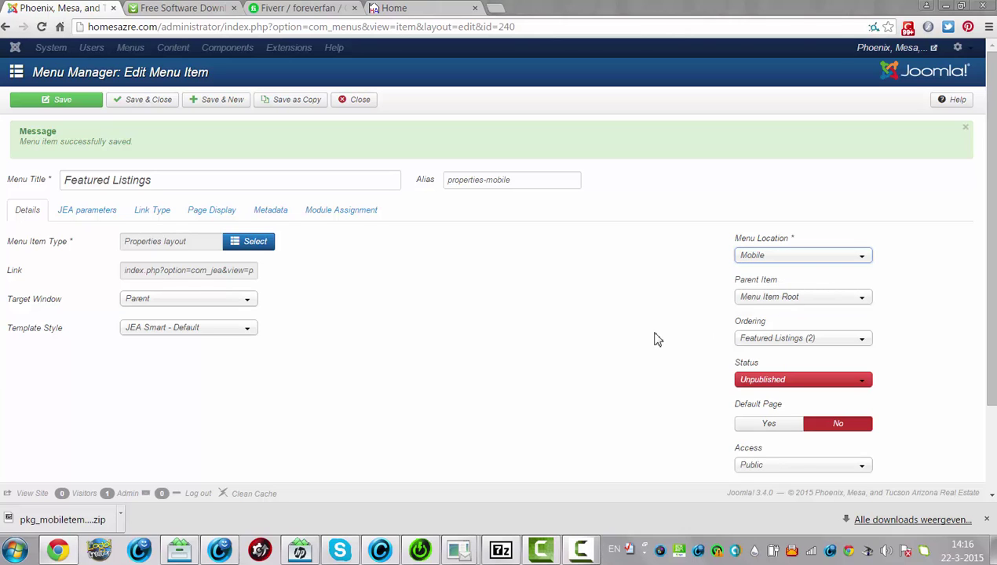
left_click(771, 301)
left_click(774, 303)
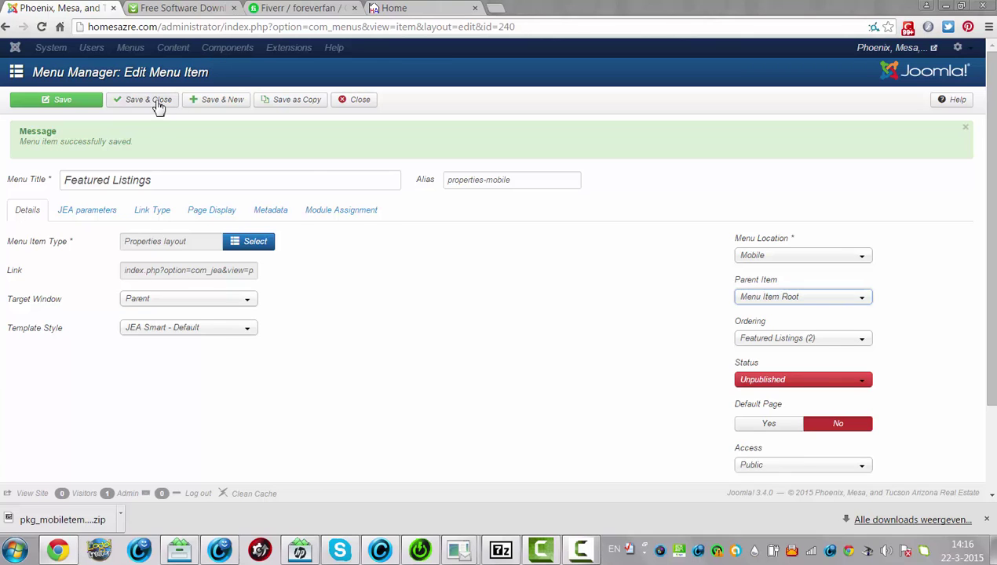
Set the Featured Listings copy's status to Published, and save and close it.
left_click(842, 380)
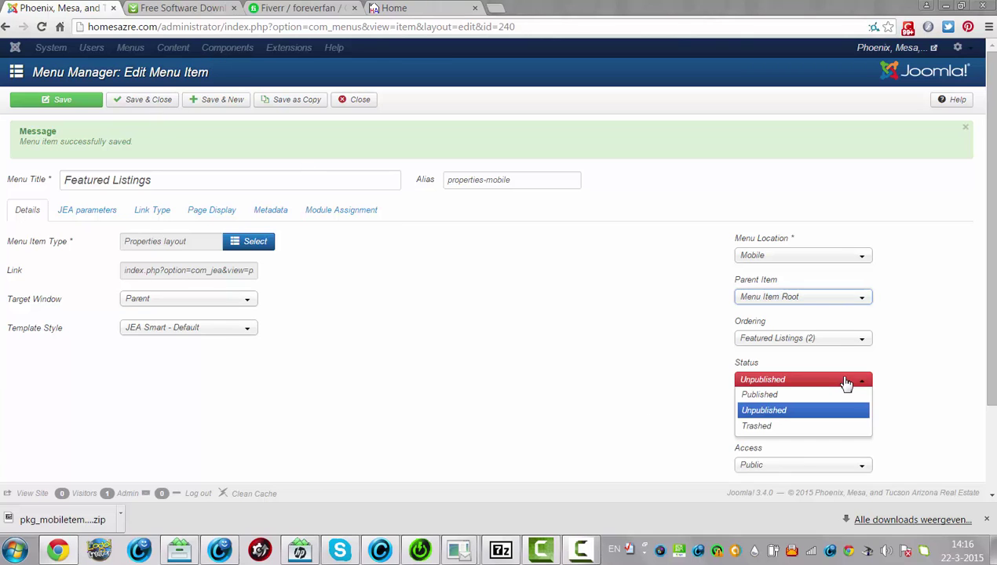
left_click(771, 395)
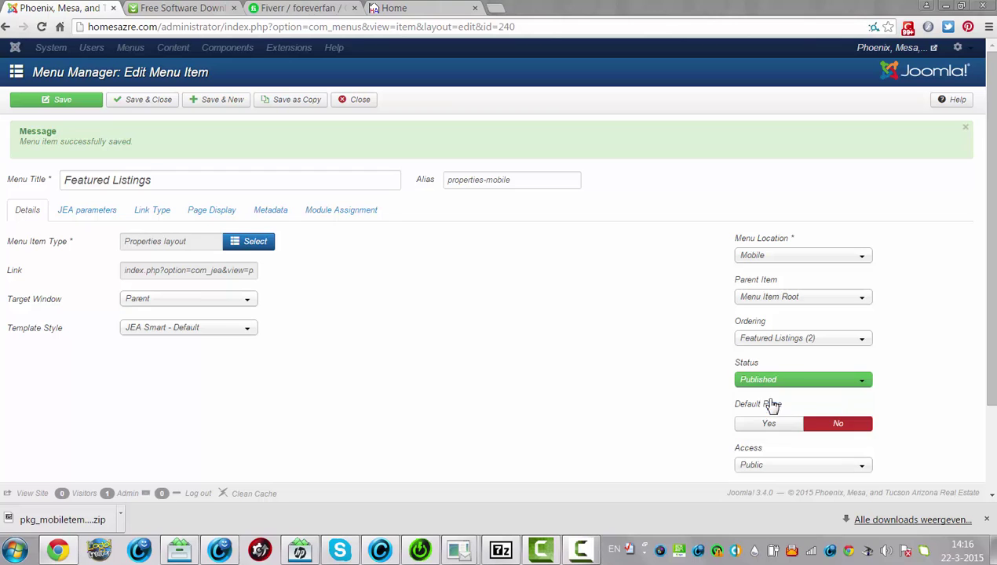
left_click(149, 107)
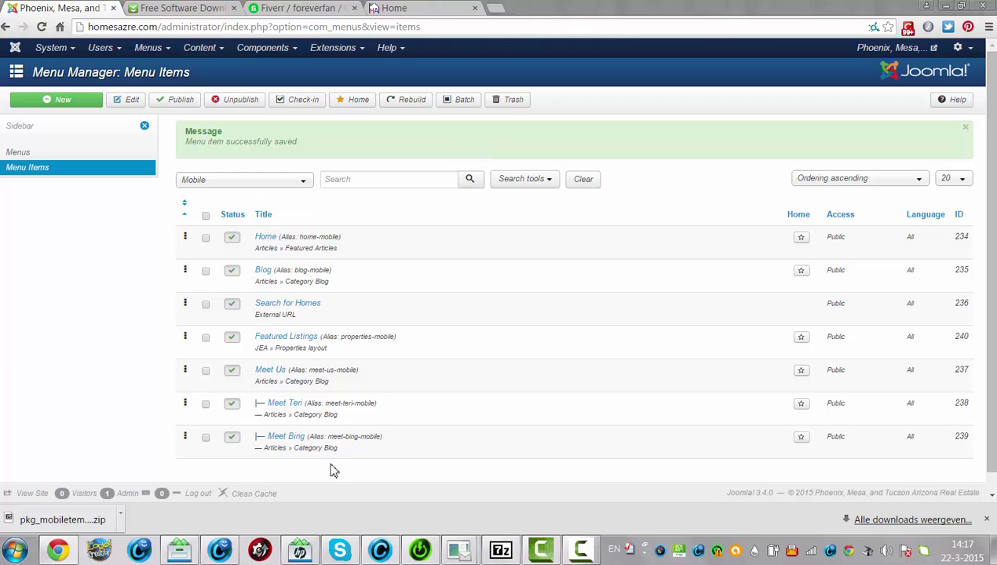
Open the published Contact Us item under Meet Us in the Main Menu and save it as a copy.
left_click(229, 186)
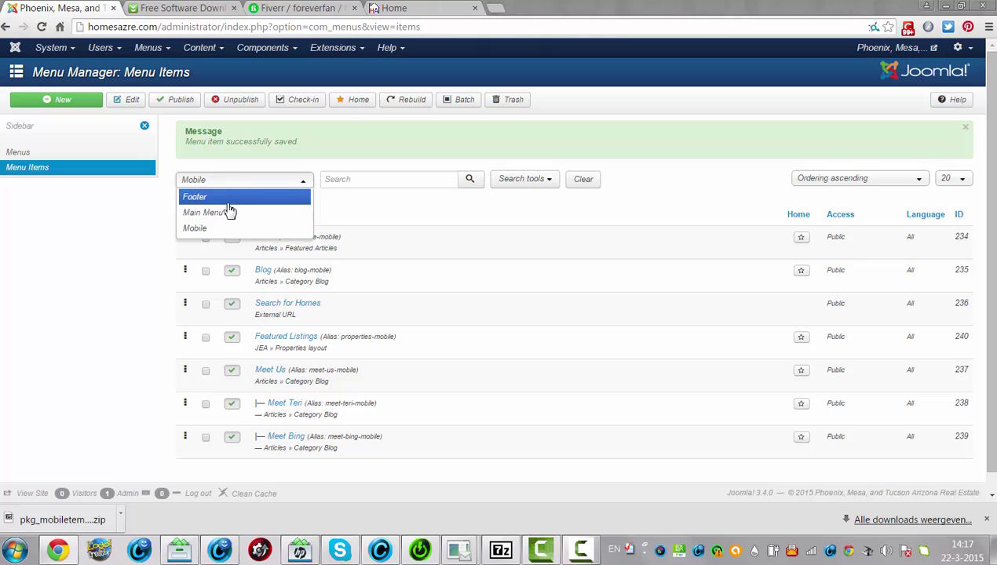
left_click(228, 213)
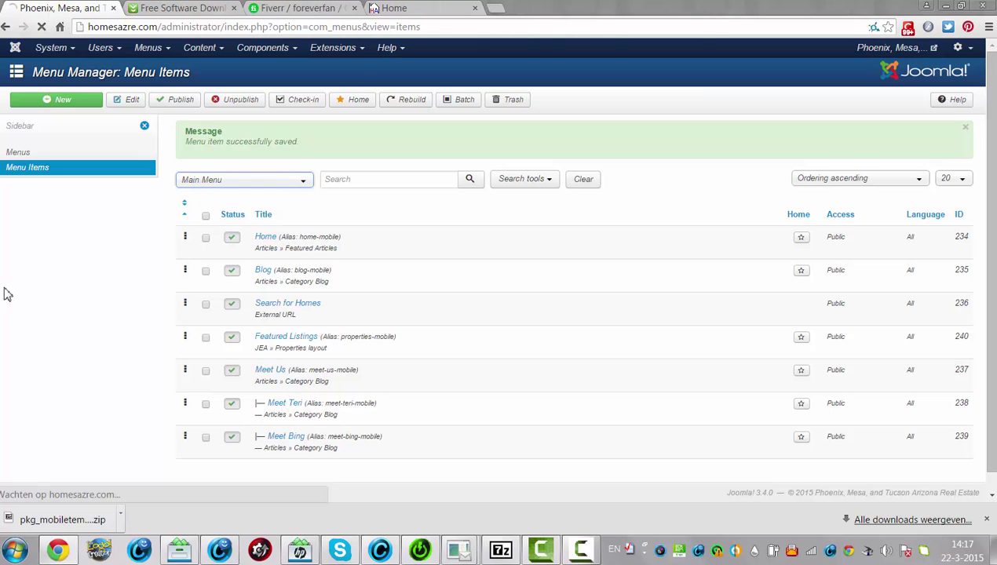
scroll(968, 188, "down", 6)
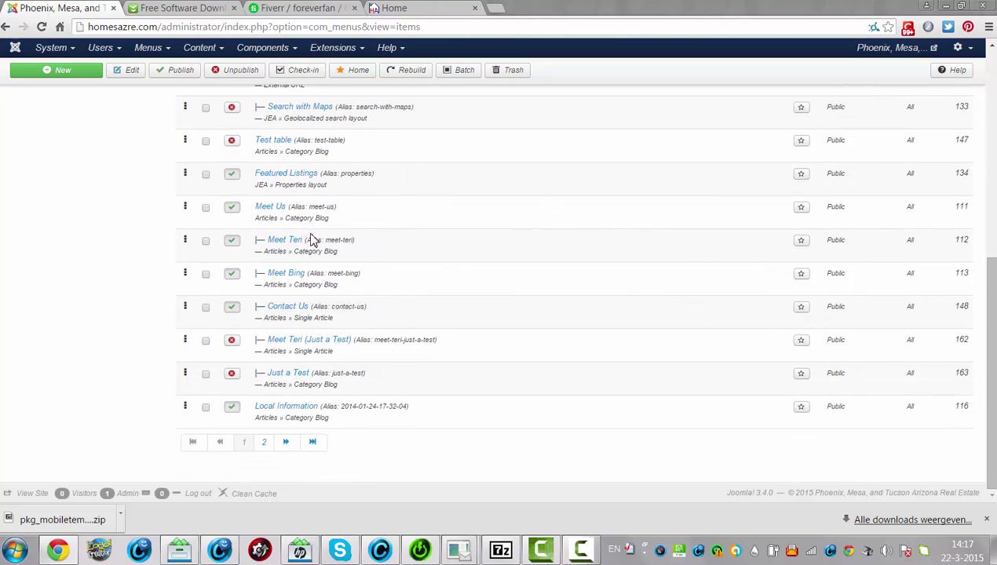
left_click(291, 309)
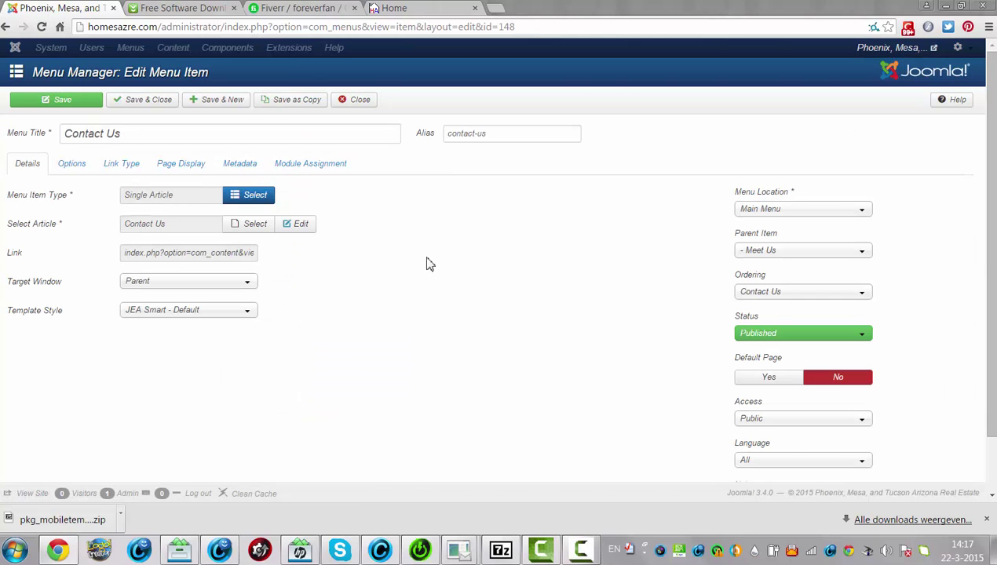
left_click(278, 111)
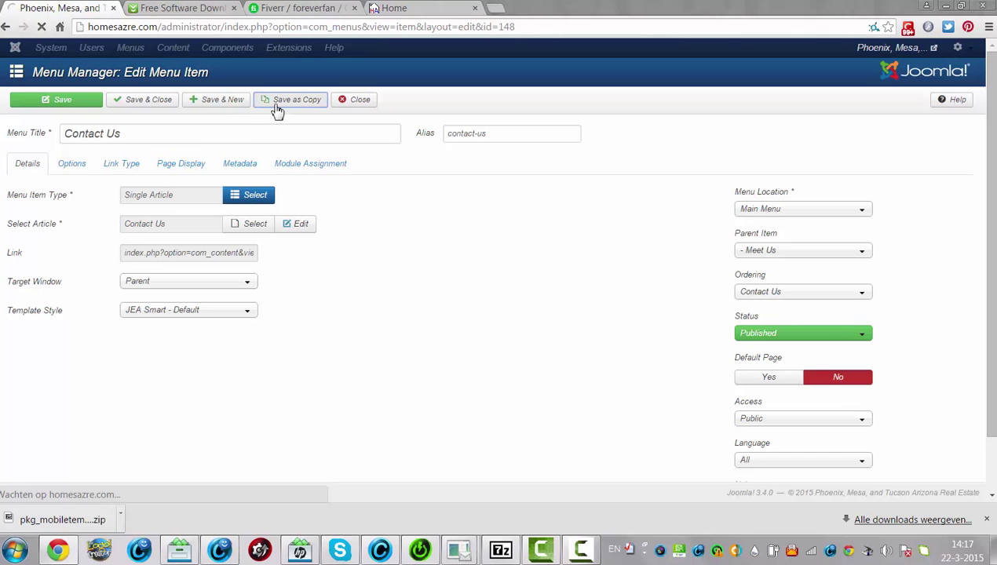
Remove "(2)" from the copy's title so it reads Contact Us, and set its alias to "contact-us-mobile".
left_click(181, 186)
key("BackSpace")
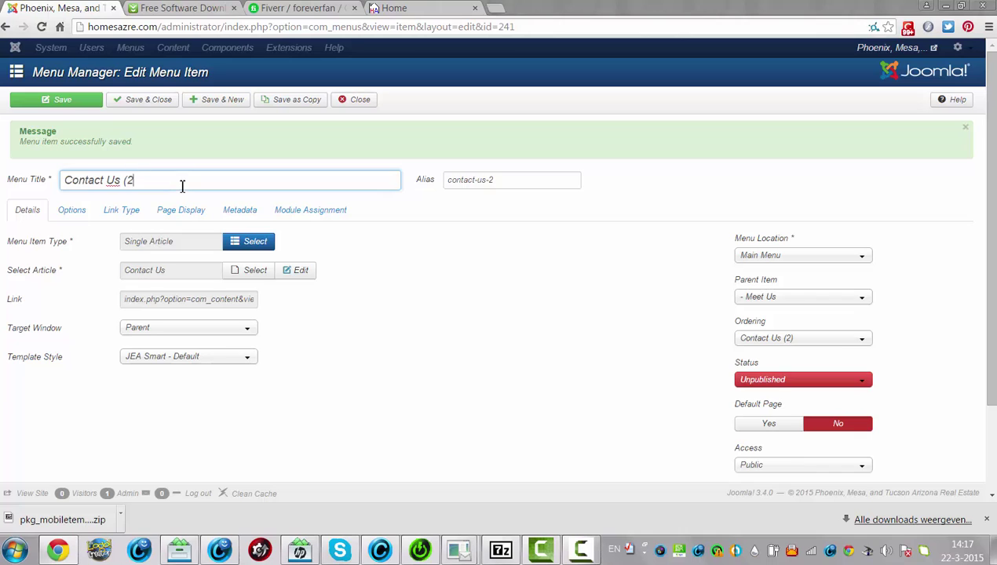
left_click(522, 173)
key("BackSpace")
key("BackSpace")
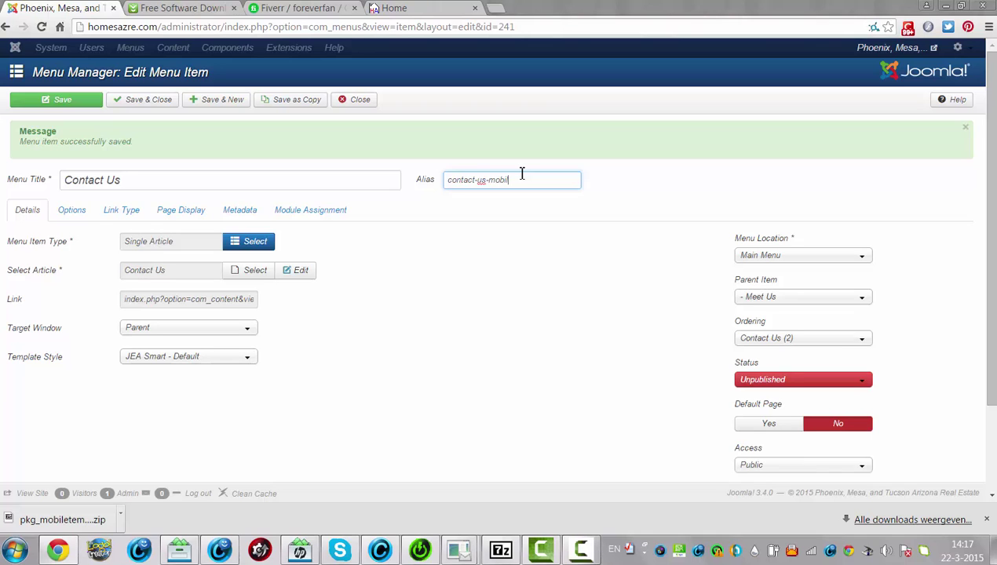
Place the Contact Us copy in the Mobile menu with Meet Us as its parent item.
left_click(765, 256)
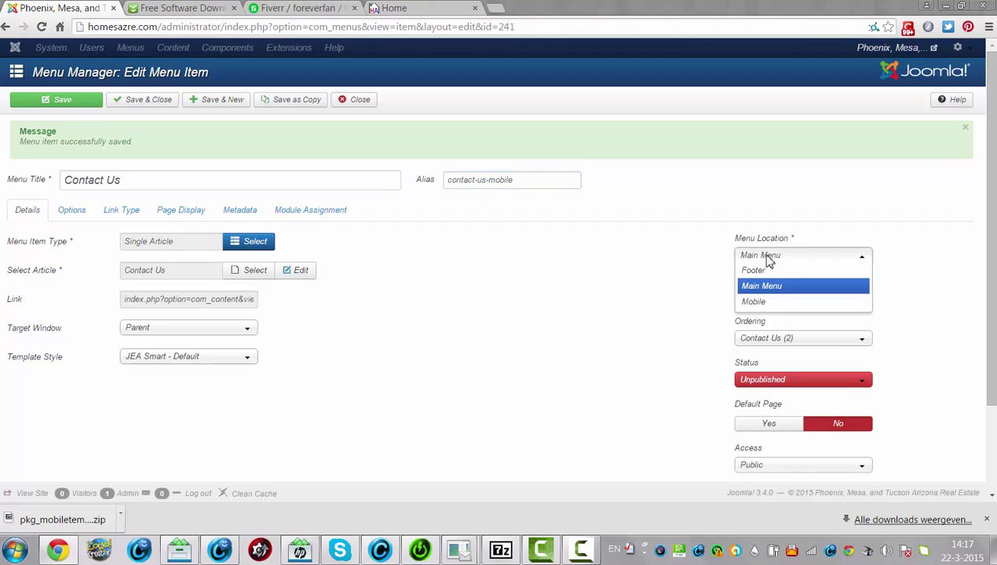
left_click(753, 301)
left_click(758, 298)
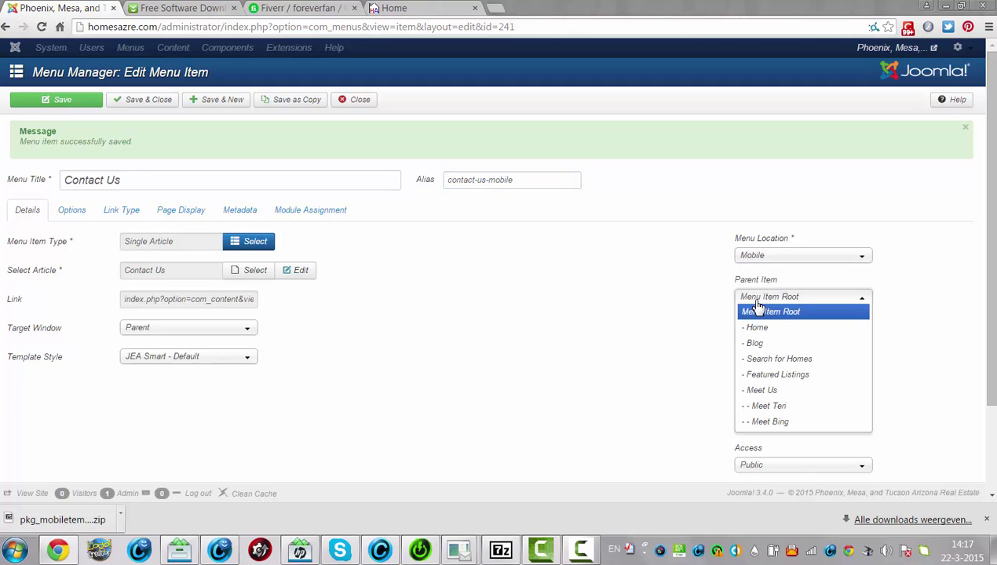
left_click(765, 390)
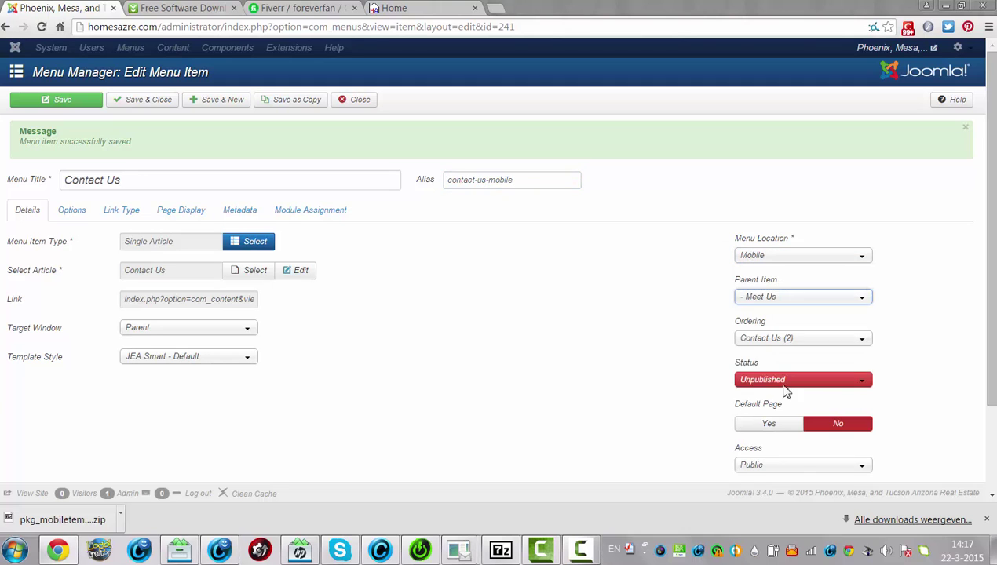
Set the Contact Us copy's status to Published, and save and close it.
left_click(796, 383)
left_click(758, 394)
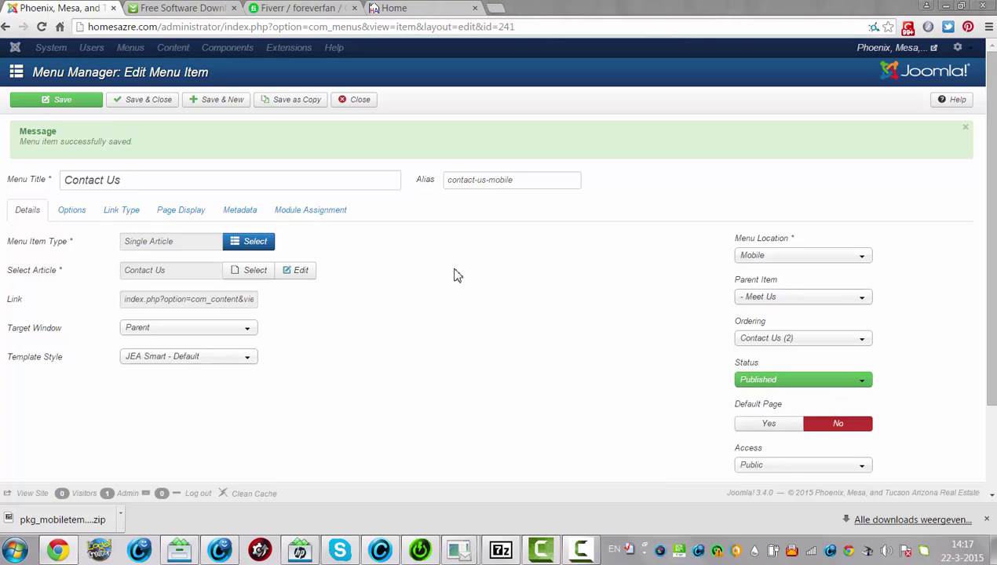
left_click(148, 104)
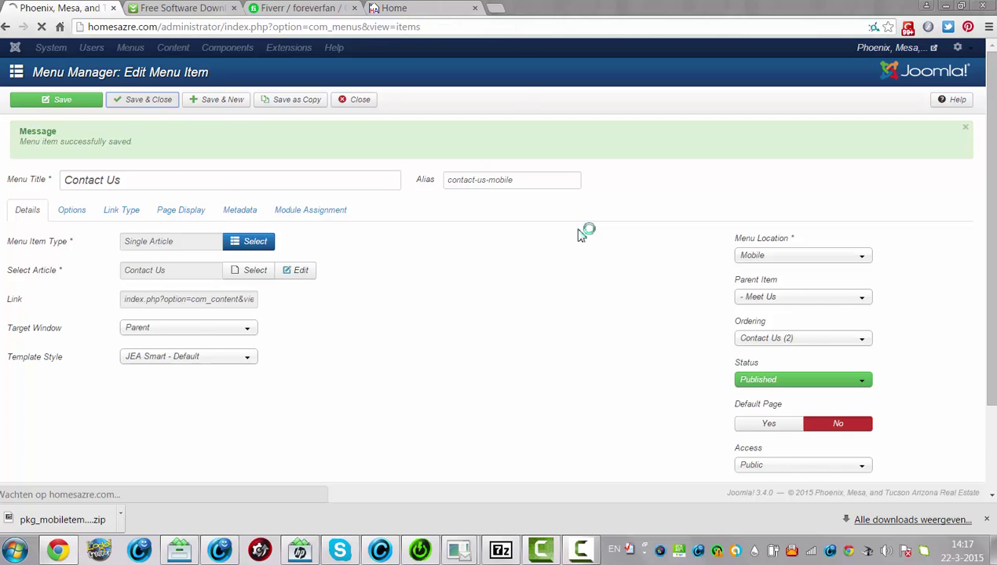
List the Main Menu items and open the published Local Information item for editing.
scroll(502, 275, "down", 1)
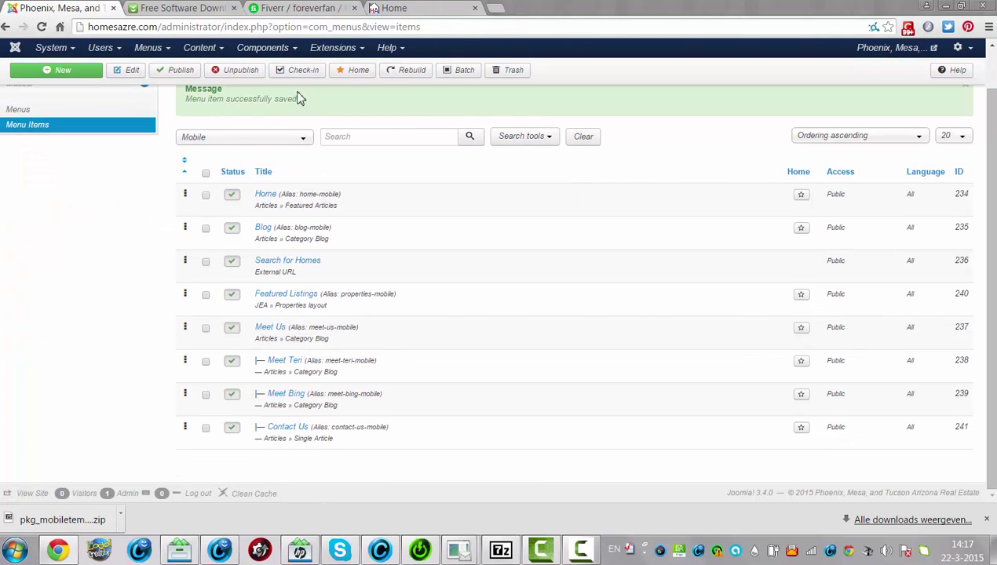
left_click(275, 141)
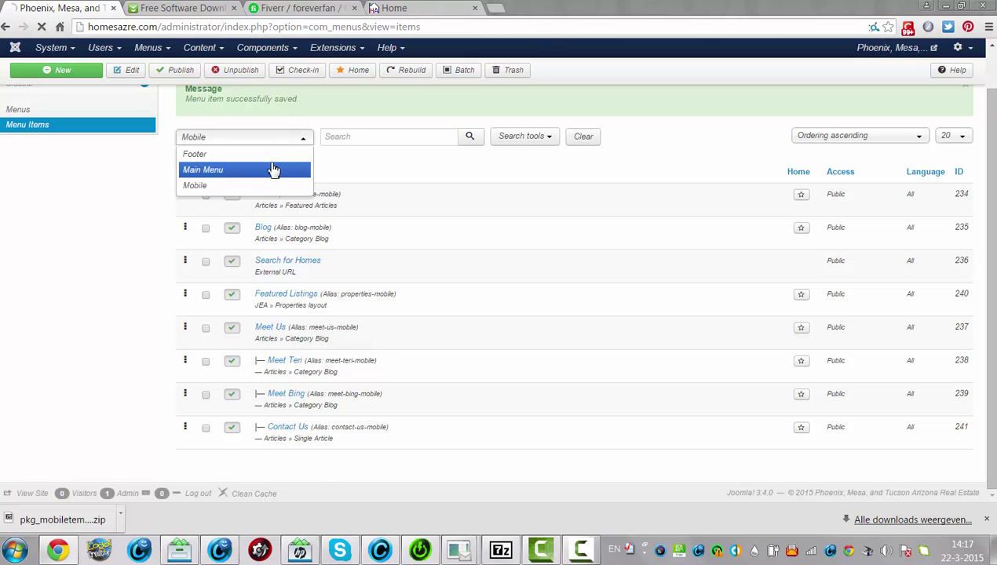
left_click(273, 171)
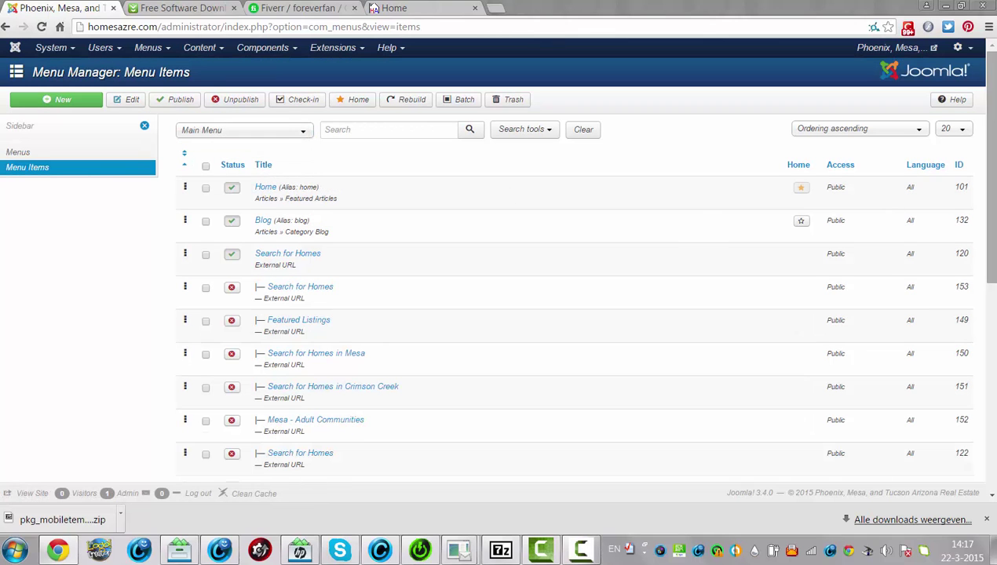
scroll(991, 297, "down", 4)
scroll(991, 297, "down", 2)
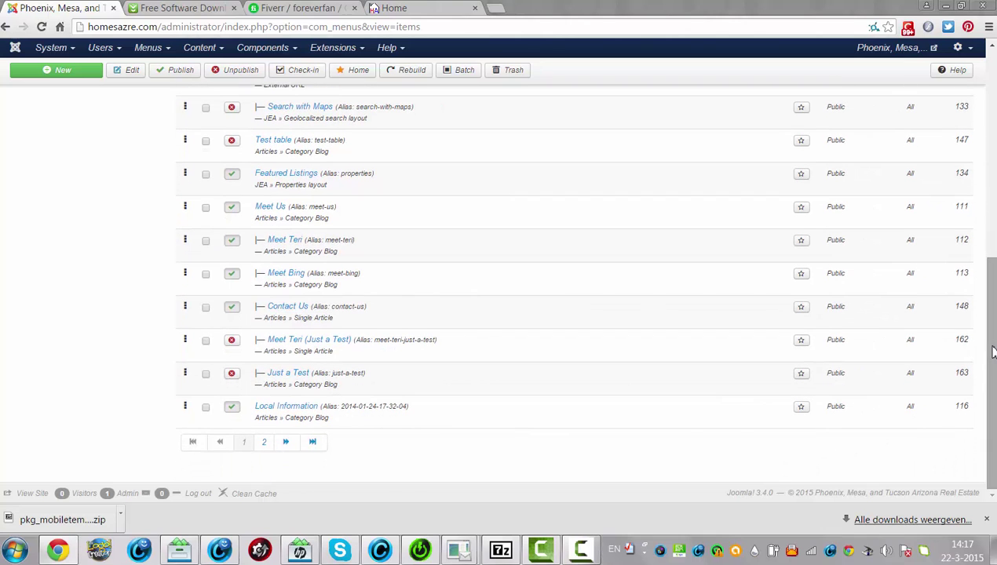
left_click(281, 409)
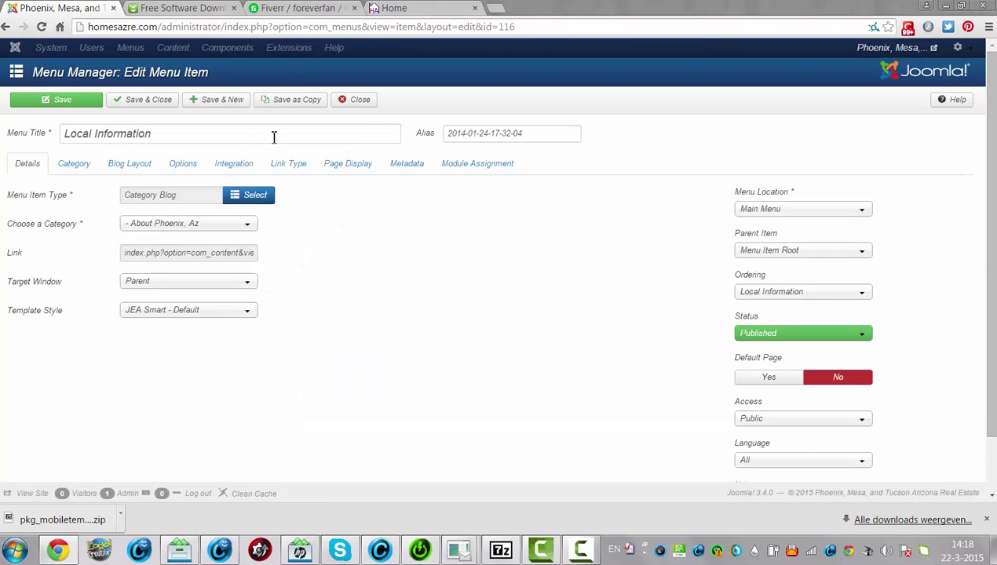
Replace the original Local Information item's alias with "Local Information" and save the item.
left_click_drag(558, 138, 379, 129)
key("BackSpace")
type("Local Information")
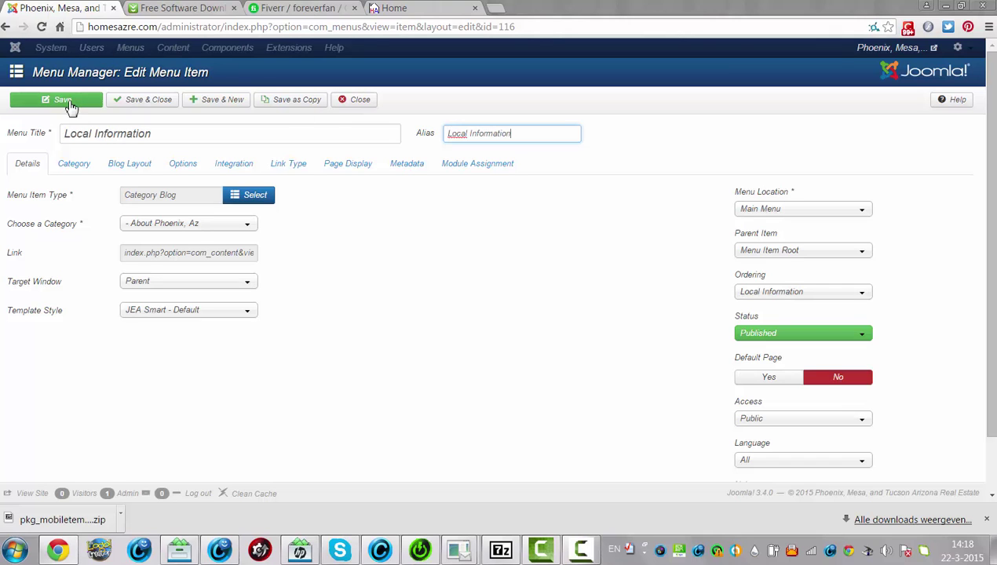
left_click(66, 100)
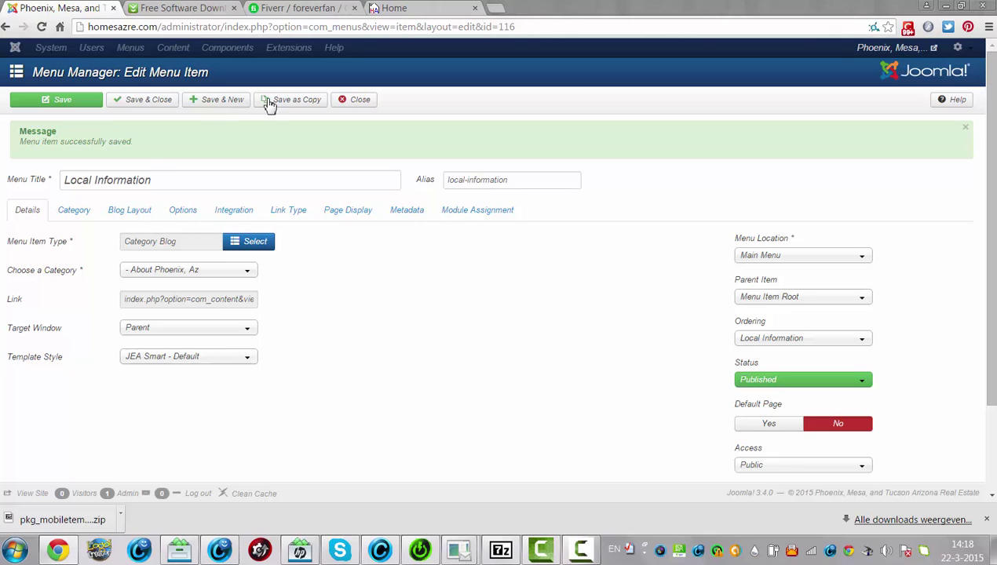
Save Local Information as a copy, remove "(2)" from its title, and set its alias to "local-information-mobile".
left_click(289, 105)
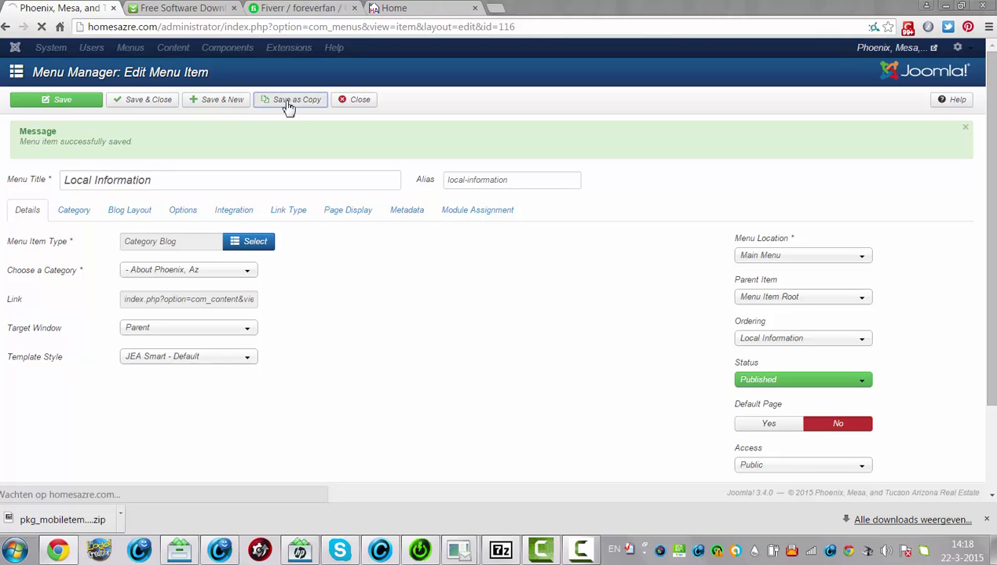
left_click(215, 186)
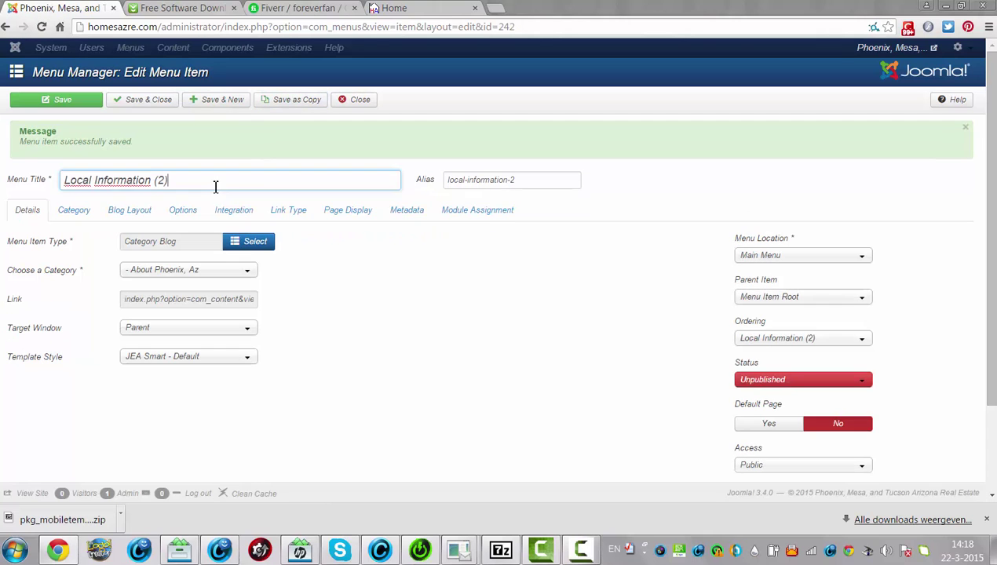
left_click(533, 179)
key("BackSpace")
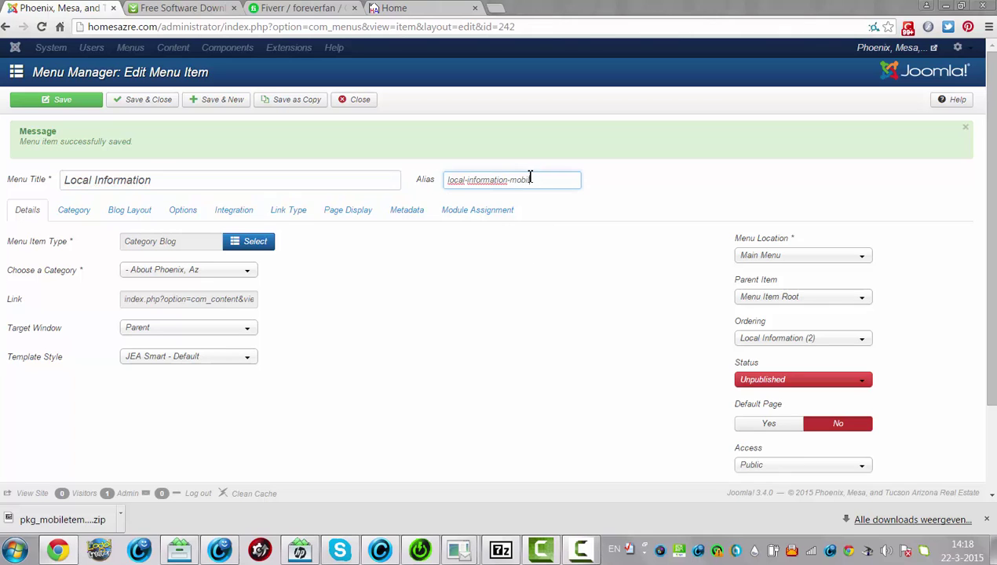
Set the Local Information copy to Published in the Mobile menu with Menu Item Root as its parent, and save and close it.
left_click(784, 381)
left_click(775, 397)
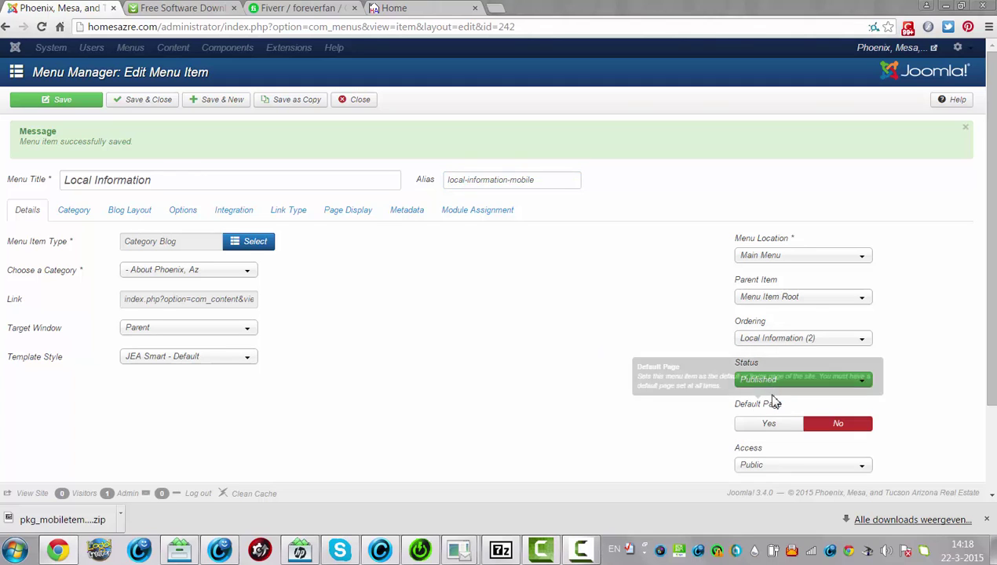
left_click(795, 256)
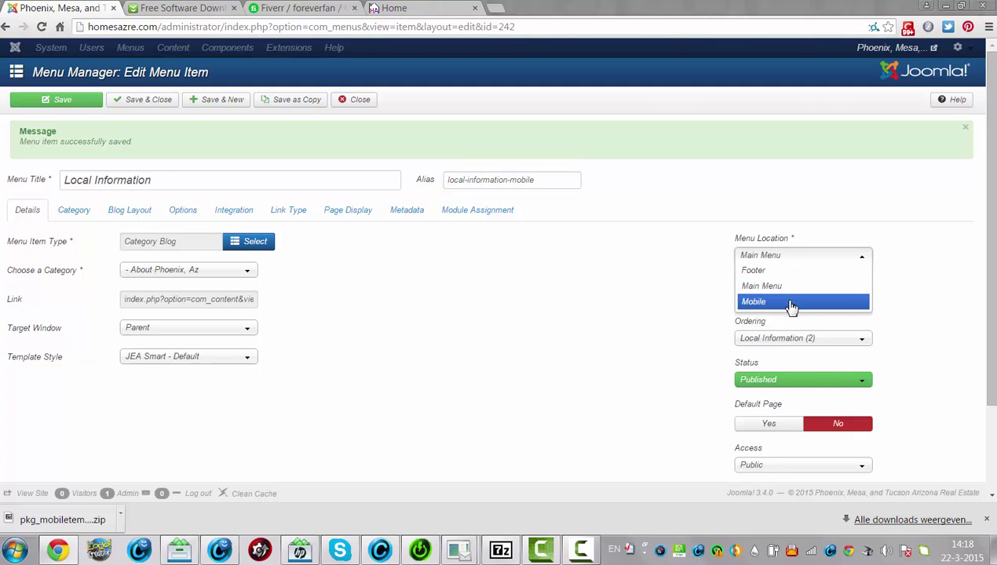
left_click(790, 300)
left_click(789, 299)
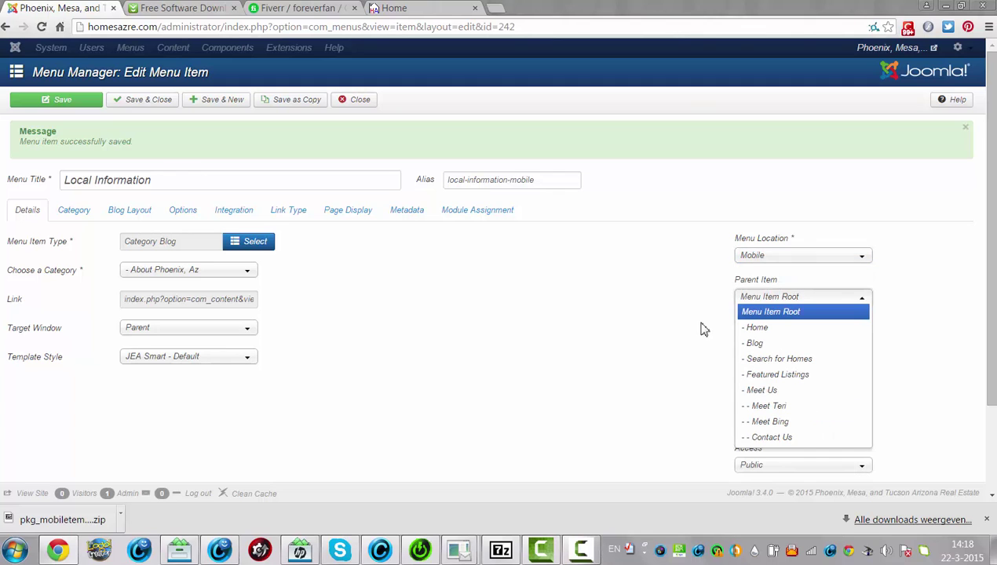
left_click(644, 348)
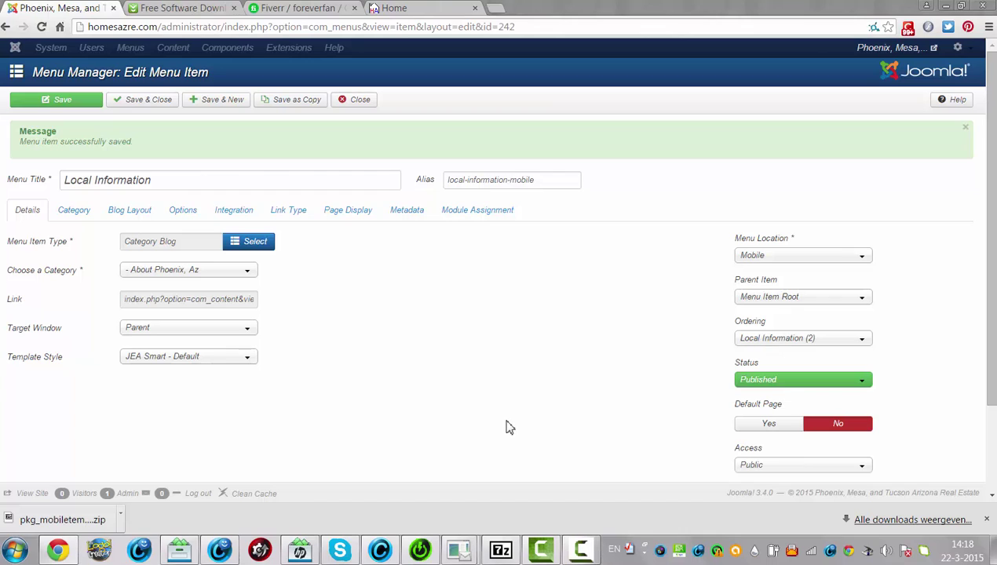
left_click(157, 105)
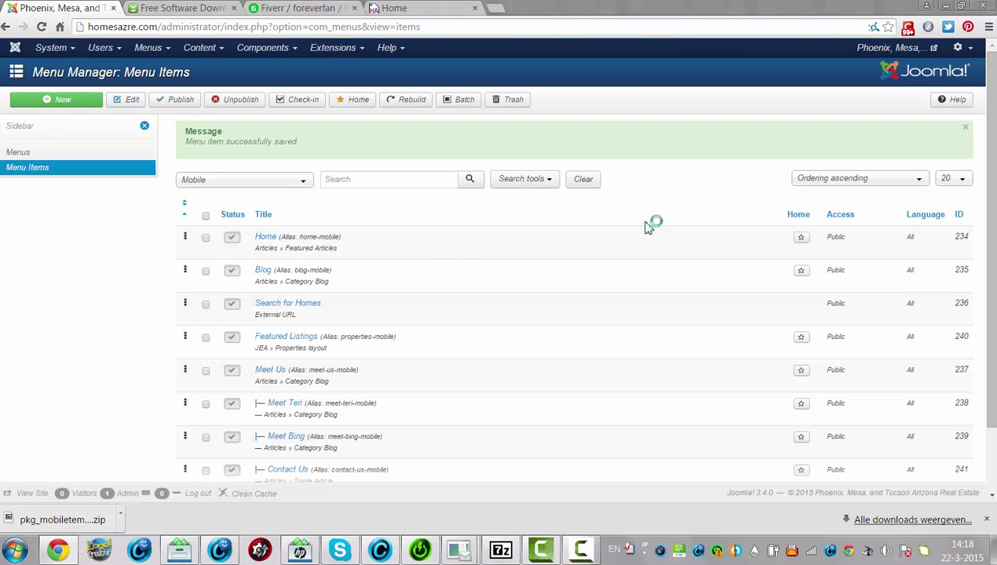
List the Main Menu items and open the published Mortgage information item on the second page for editing.
scroll(503, 274, "down", 1)
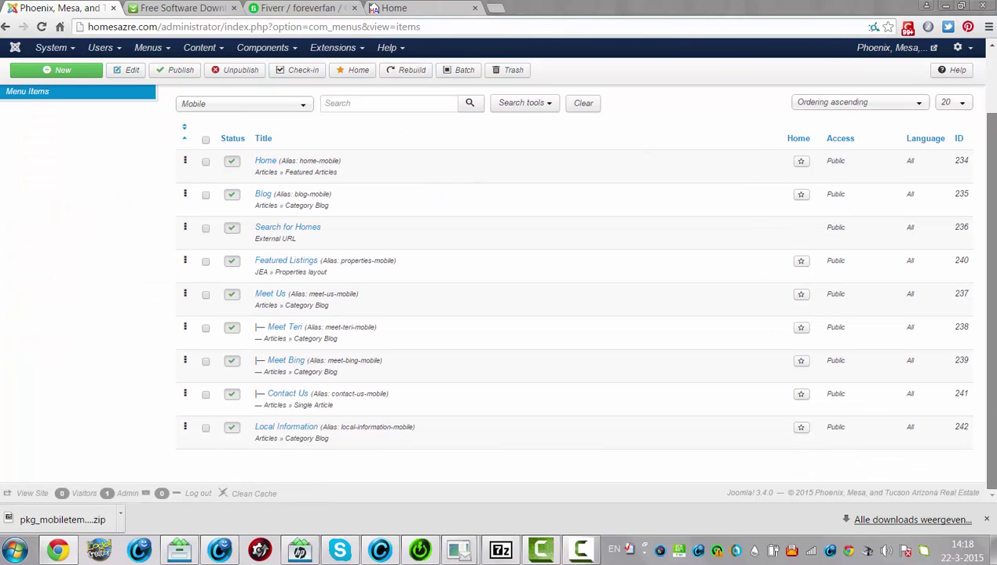
scroll(372, 171, "up", 1)
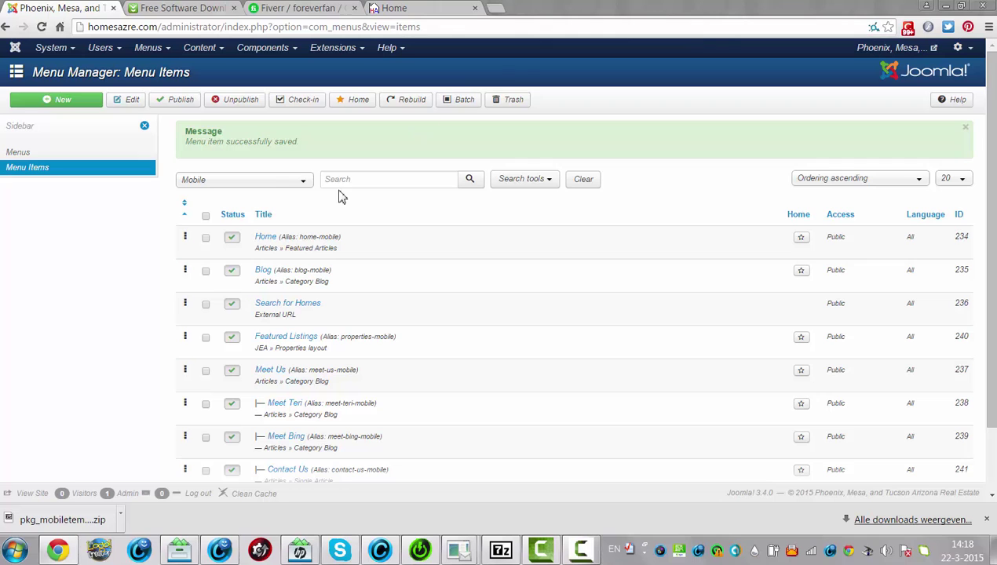
left_click(265, 183)
left_click(259, 210)
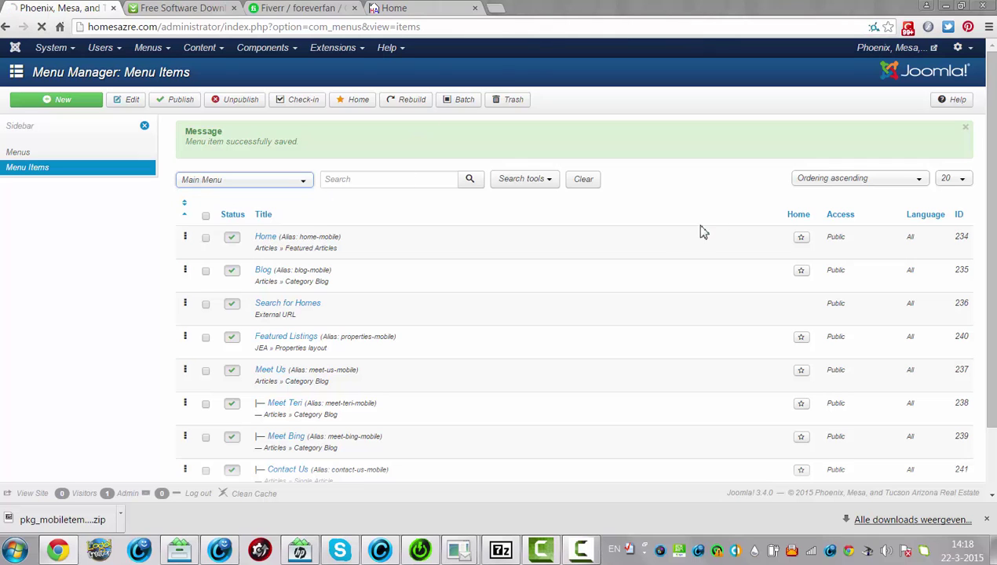
scroll(703, 233, "down", 4)
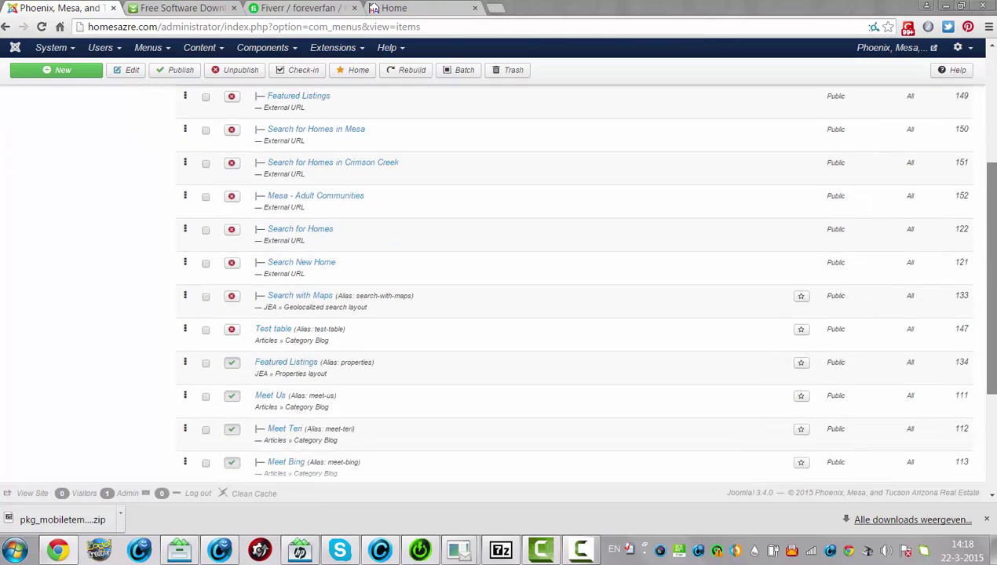
scroll(581, 275, "down", 3)
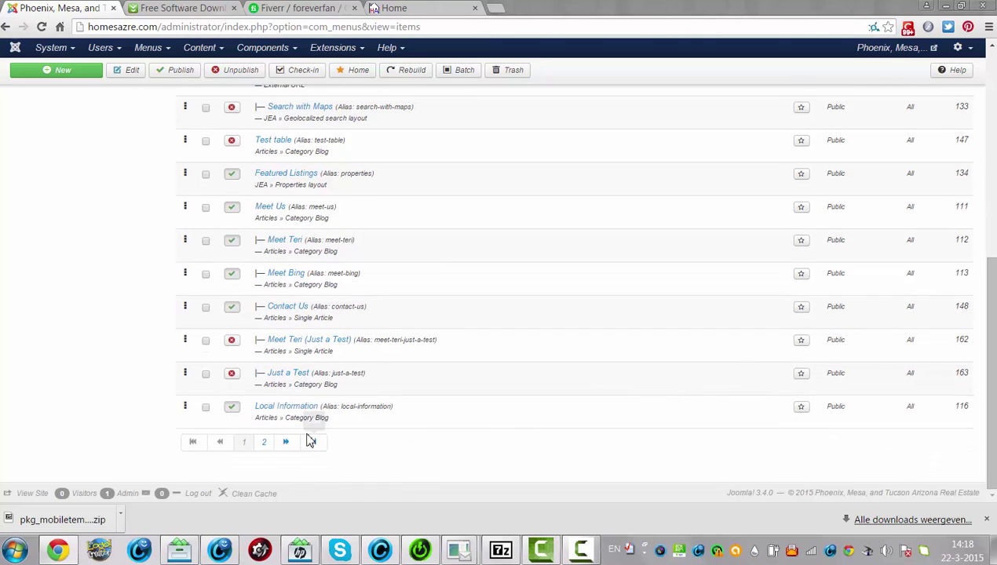
left_click(264, 442)
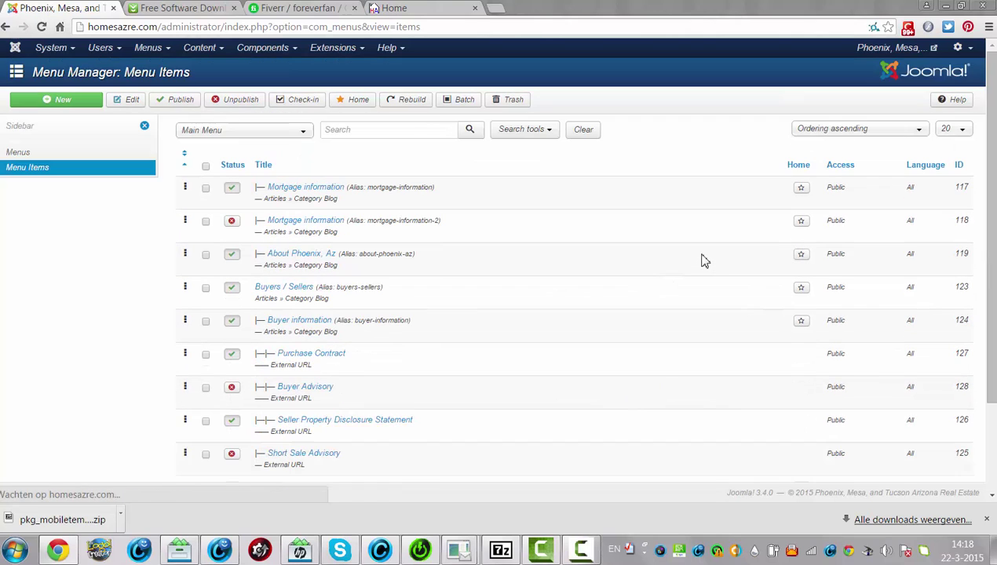
scroll(711, 247, "down", 2)
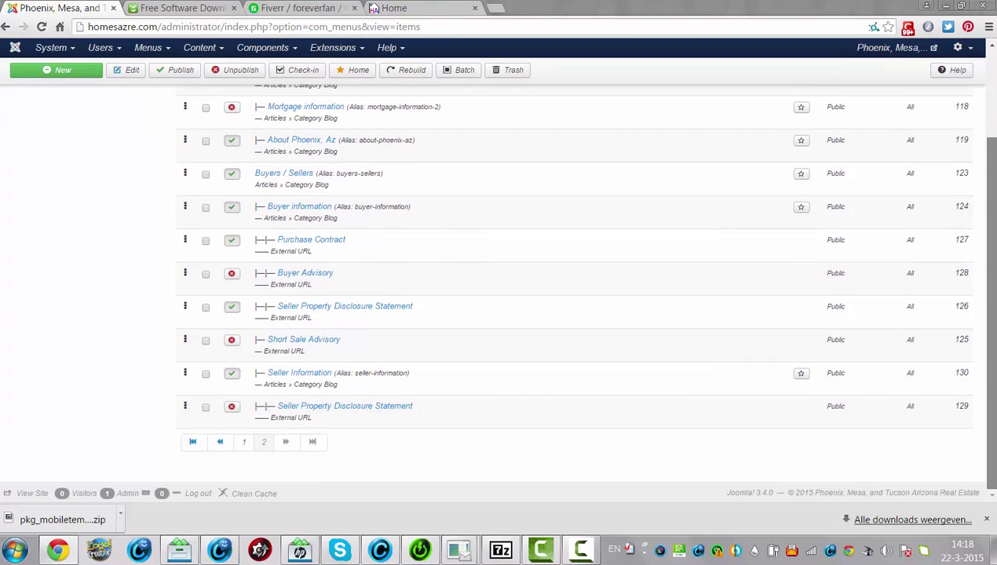
scroll(581, 275, "up", 2)
scroll(581, 275, "down", 1)
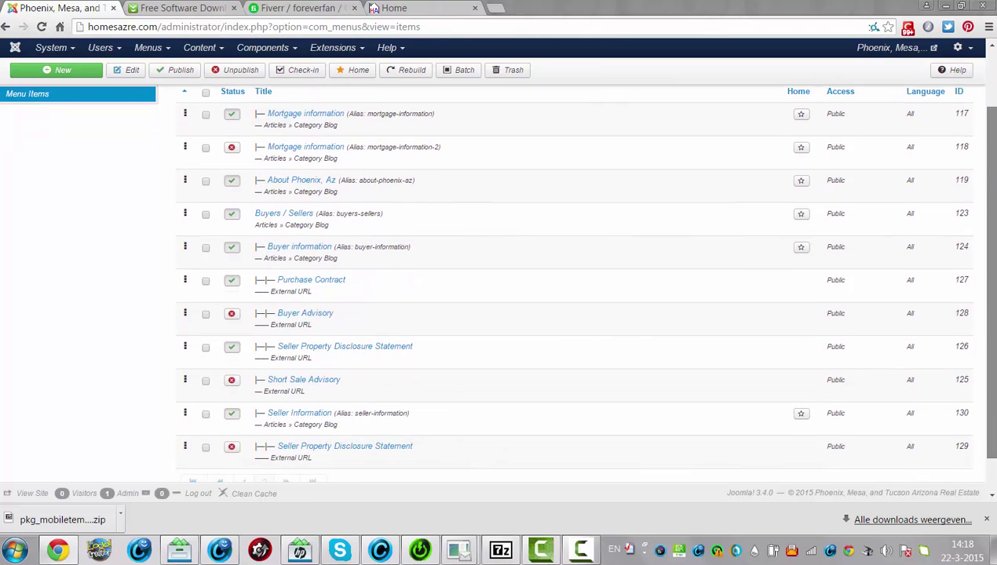
scroll(573, 275, "down", 1)
scroll(965, 116, "up", 3)
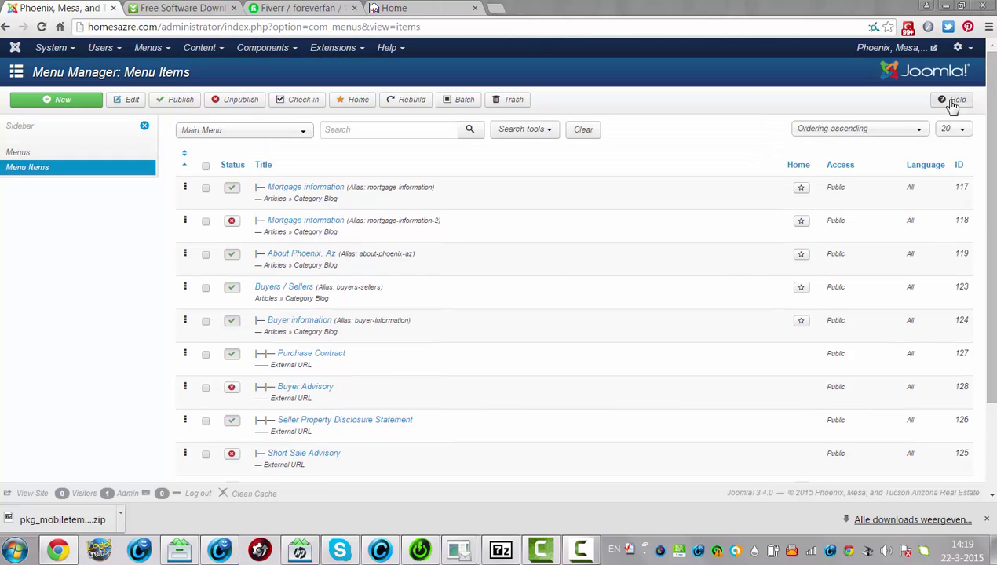
left_click(314, 191)
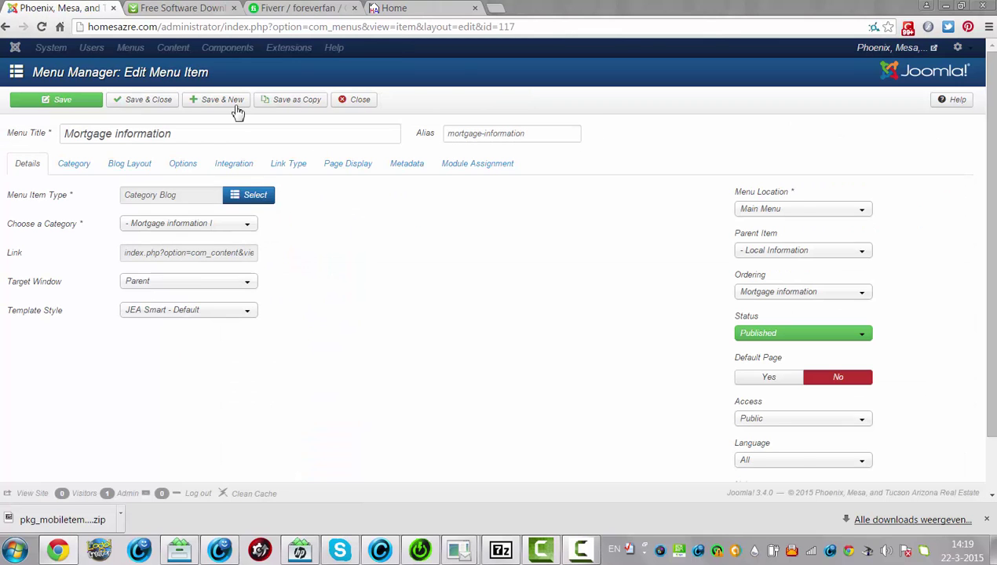
Save Mortgage information as a copy, remove "(2)" from its title, and set its alias to "mortgage-information-mobile".
left_click(289, 102)
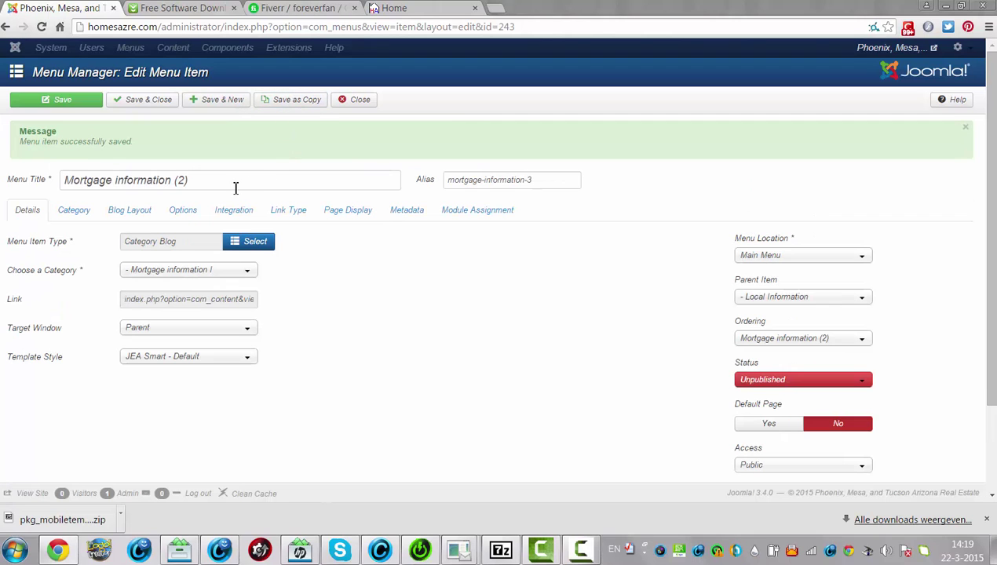
left_click(235, 187)
key("BackSpace")
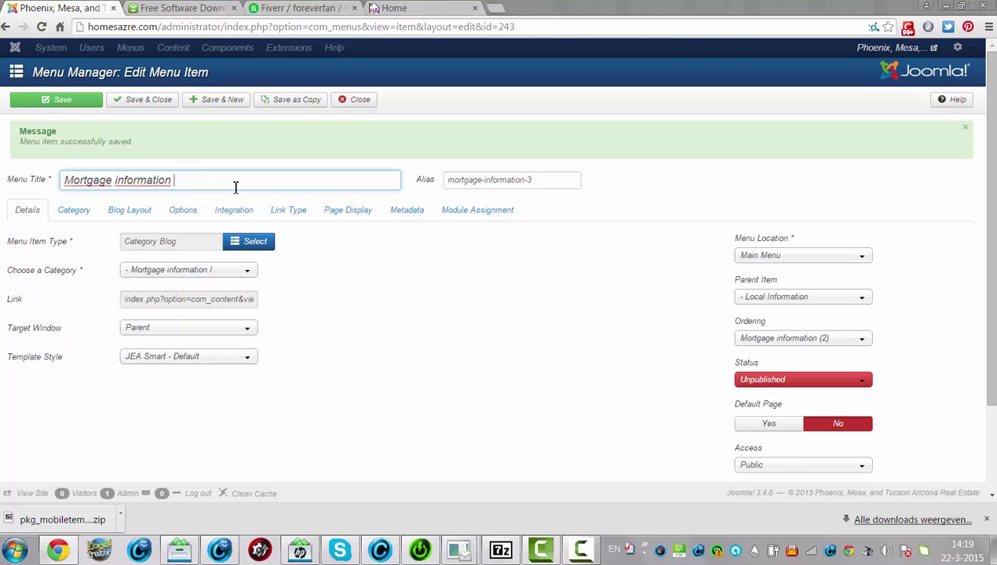
left_click(540, 179)
key("BackSpace")
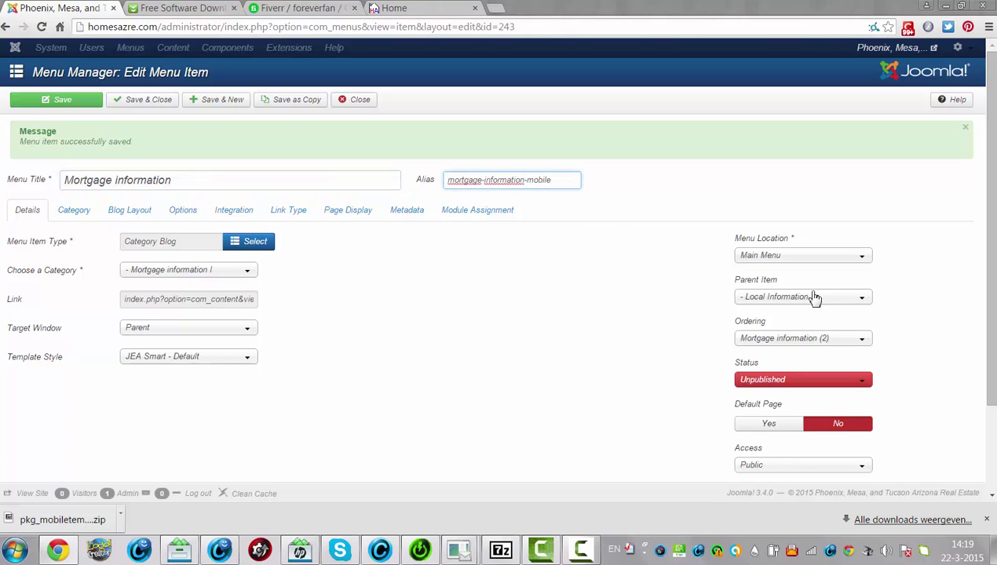
Set the Mortgage information copy to Published in the Mobile menu, and save and close it.
left_click(800, 260)
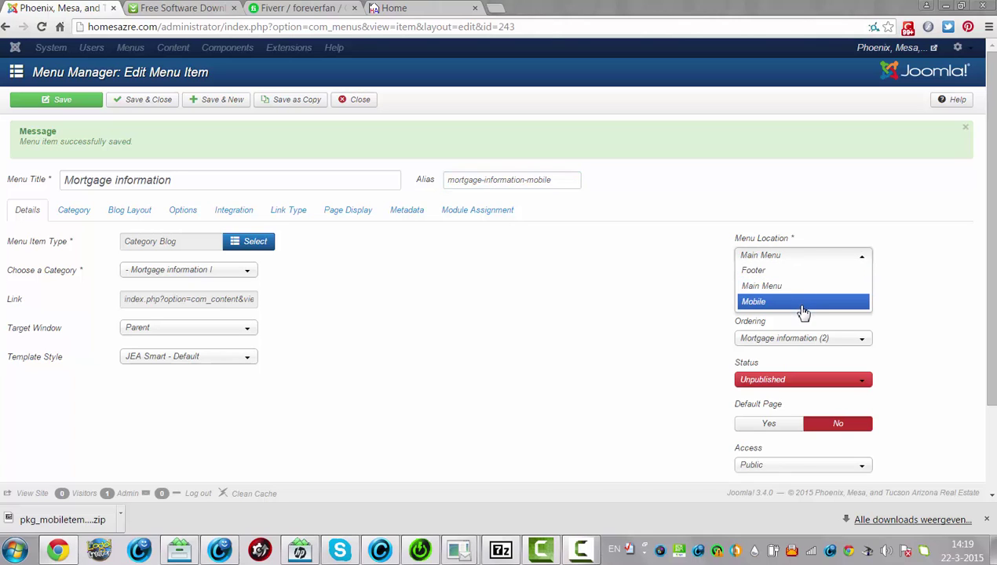
left_click(804, 303)
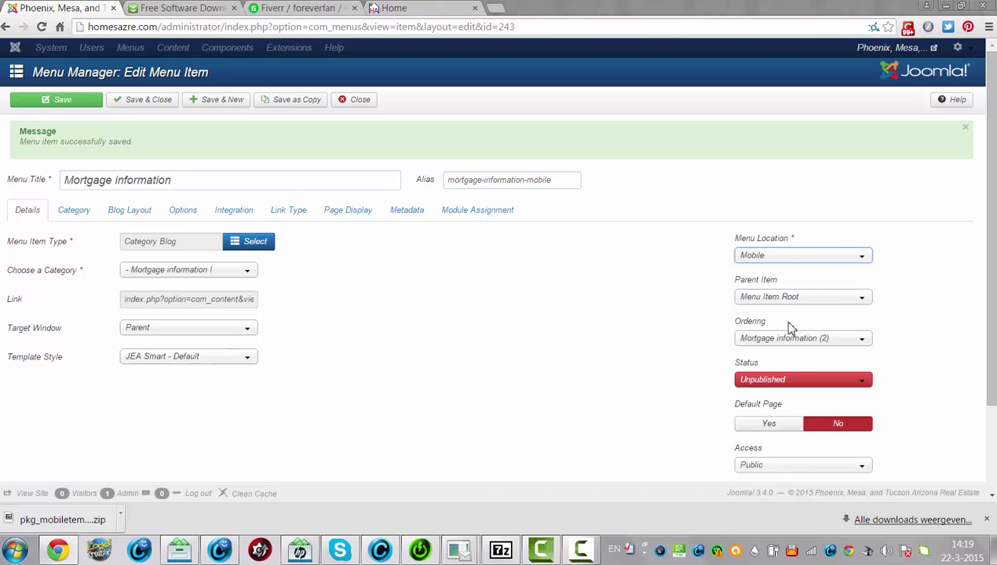
left_click(794, 385)
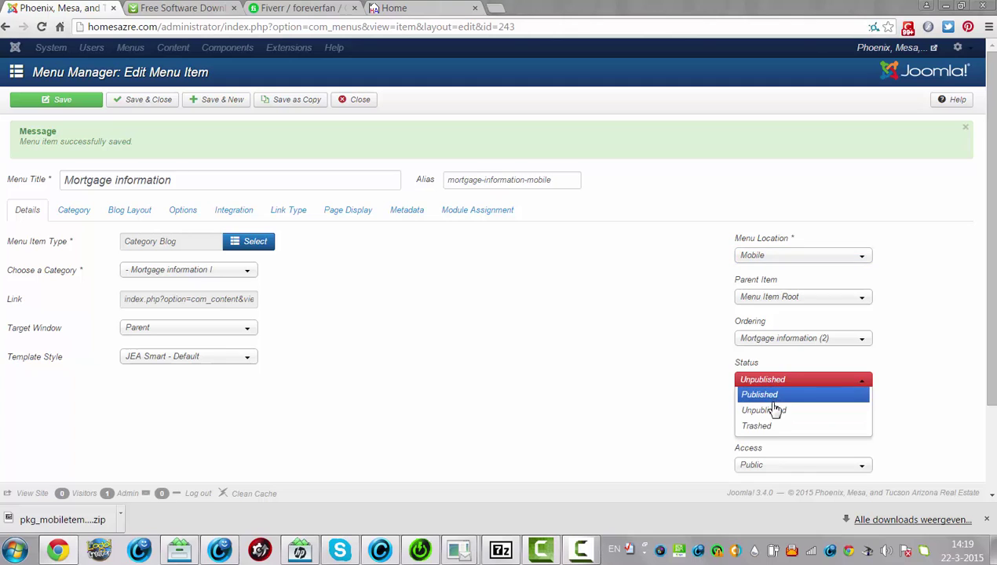
left_click(772, 395)
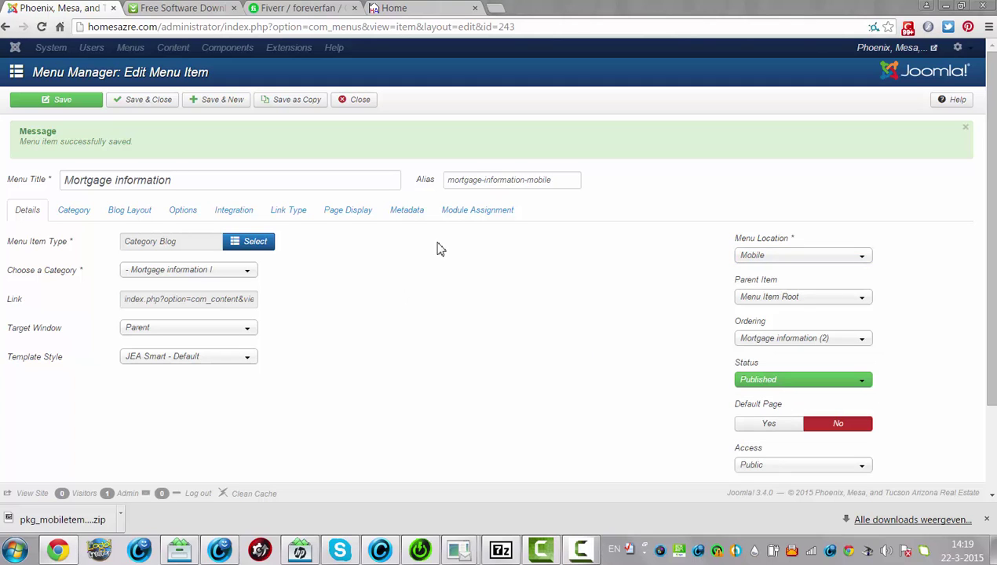
left_click(147, 100)
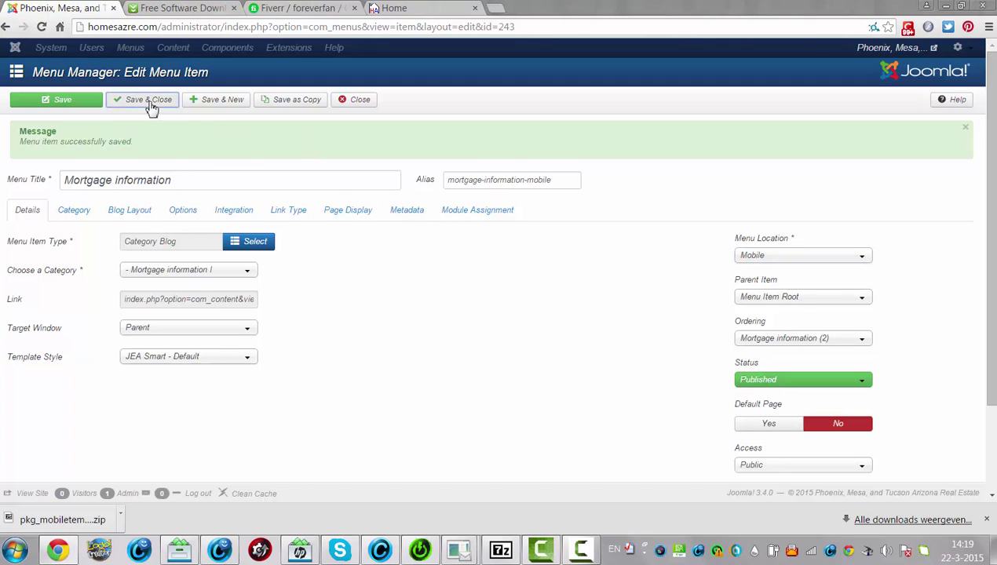
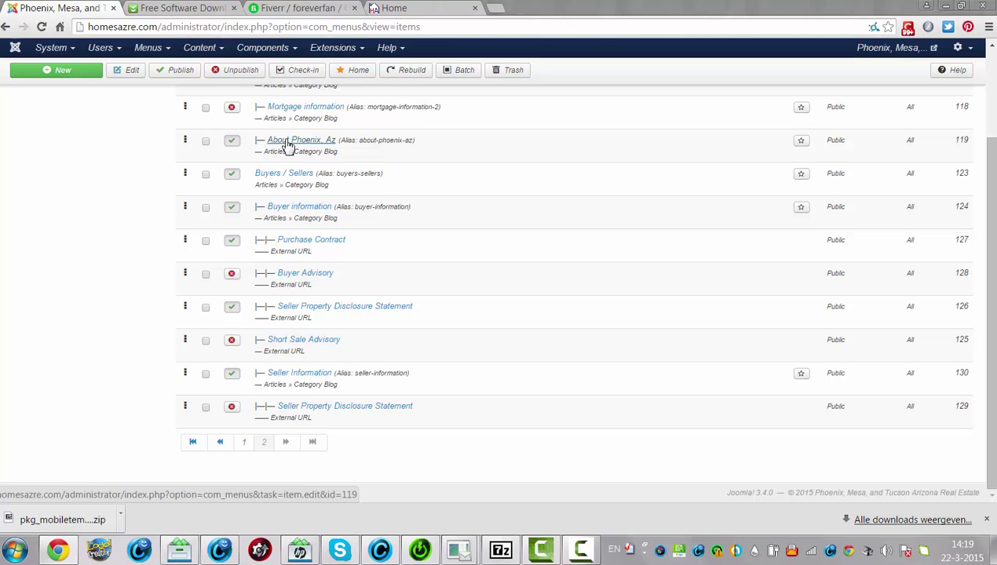
Open the Main Menu's About Phoenix, Az item, save it as a copy, and set the copy's alias to "about-phoenix-az-2 mobile".
left_click(288, 146)
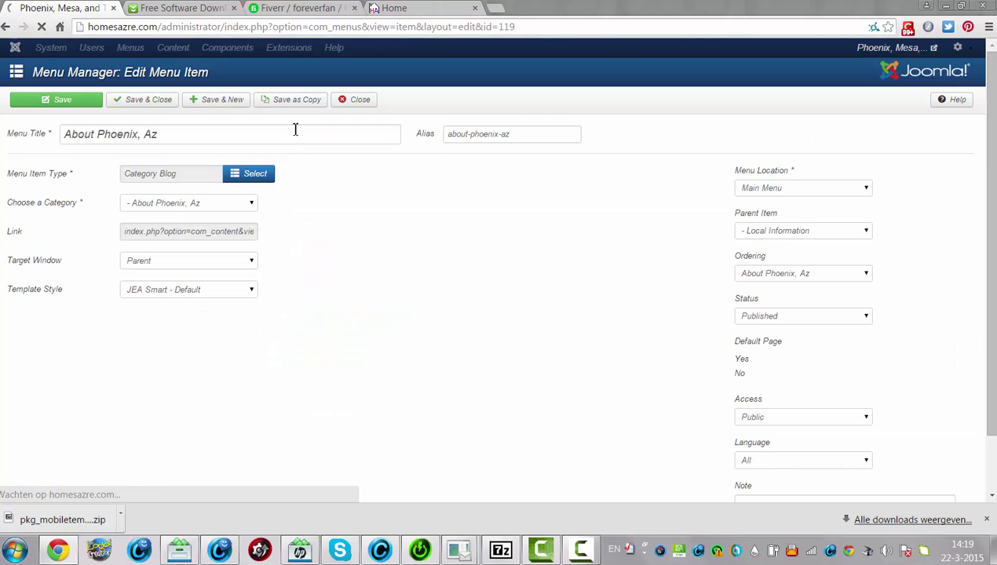
left_click(286, 106)
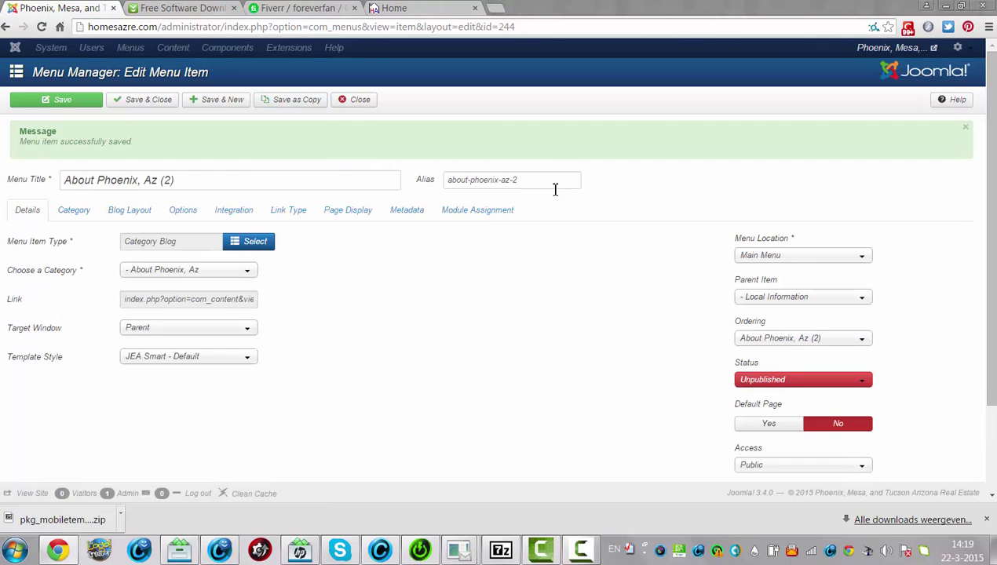
left_click(551, 184)
type("mob")
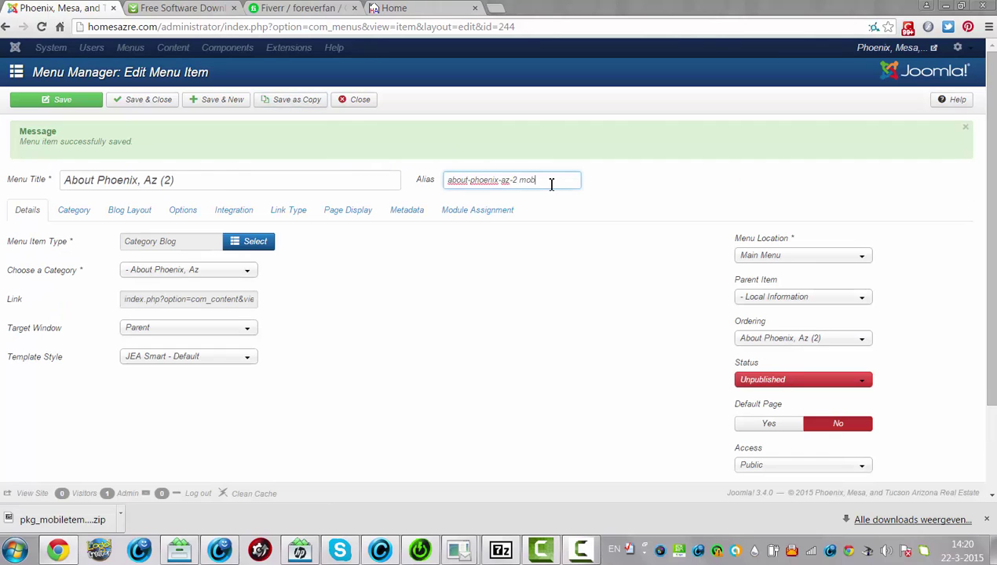
type("ile")
Set the About Phoenix, Az copy to Published in the Mobile menu with Menu Item Root as its parent.
left_click(815, 264)
left_click(812, 305)
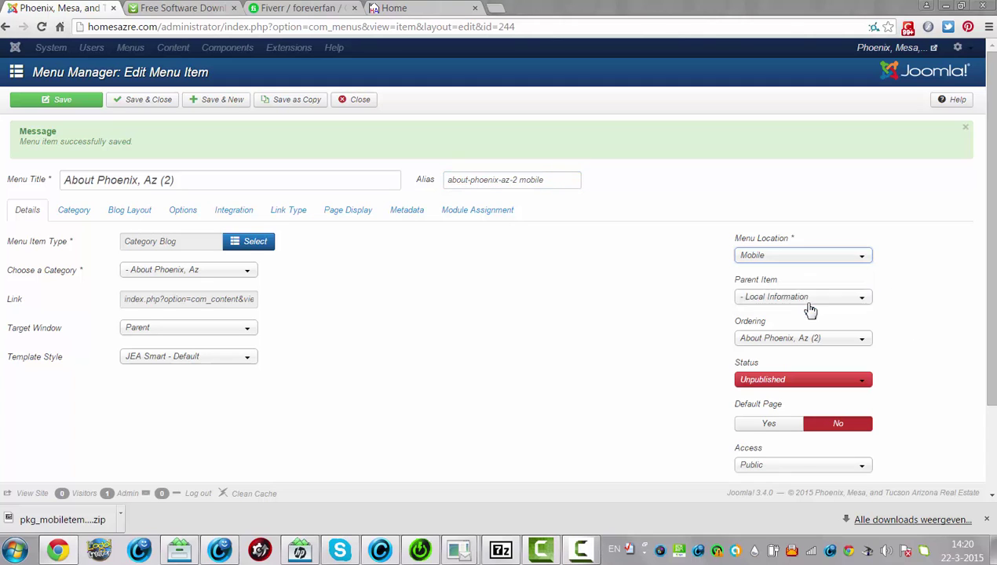
left_click(767, 306)
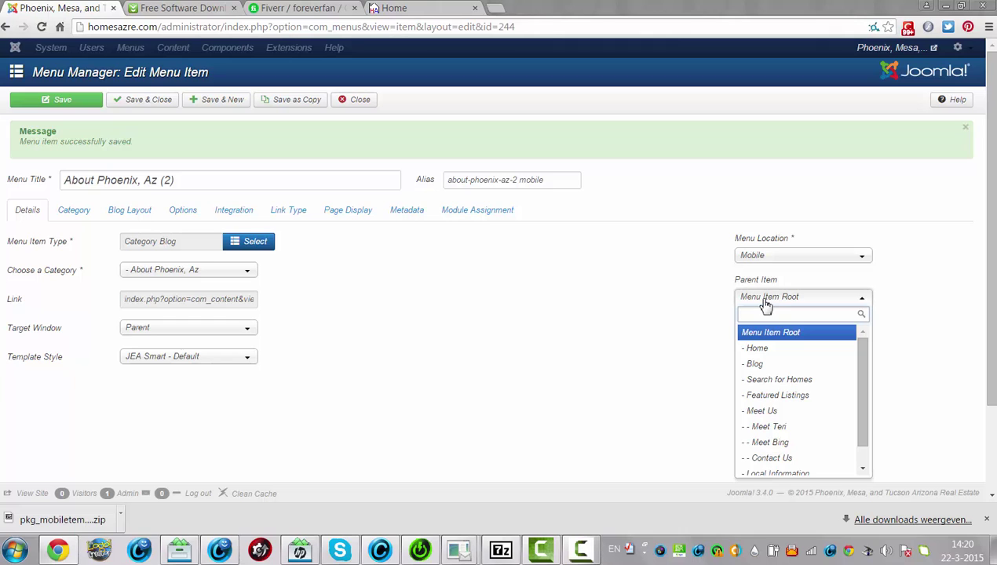
left_click(643, 330)
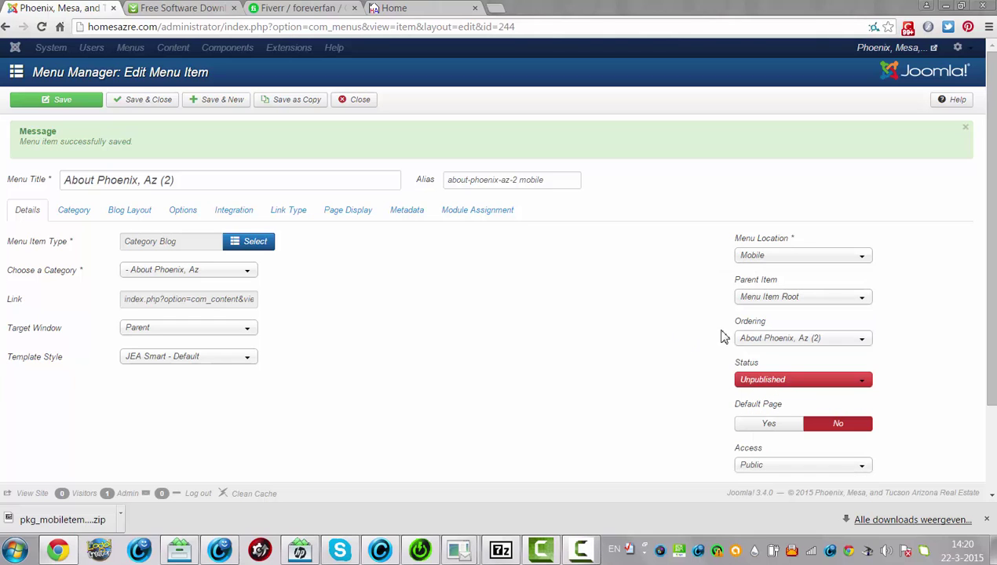
left_click(793, 381)
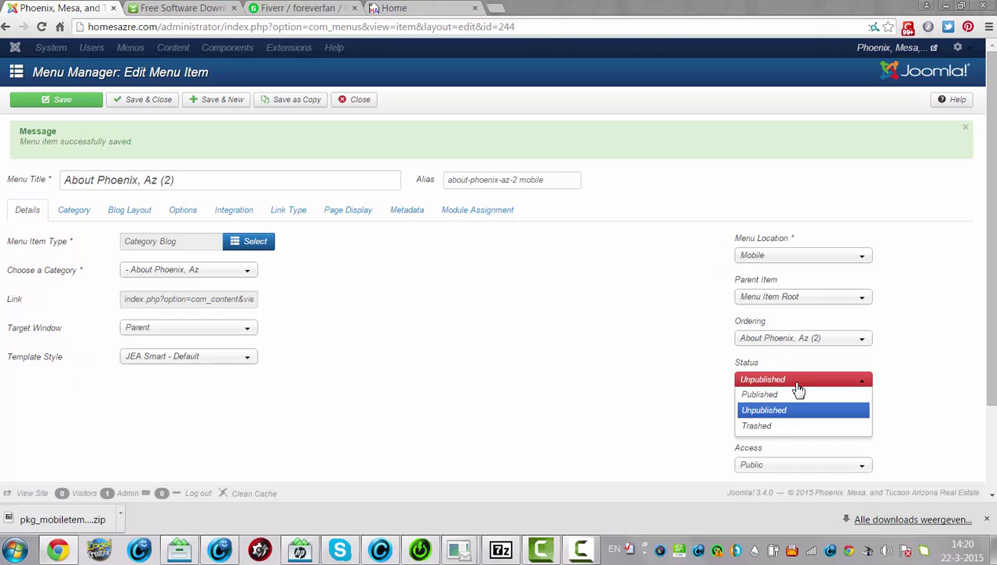
left_click(782, 395)
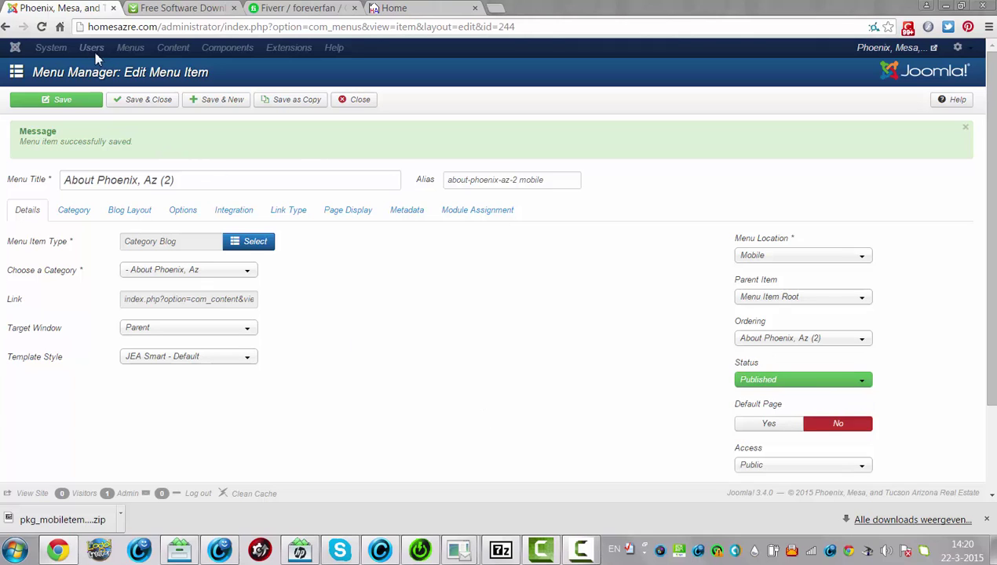
Remove "(2)" from the About Phoenix, Az copy's title, and save and close the item.
left_click(185, 189)
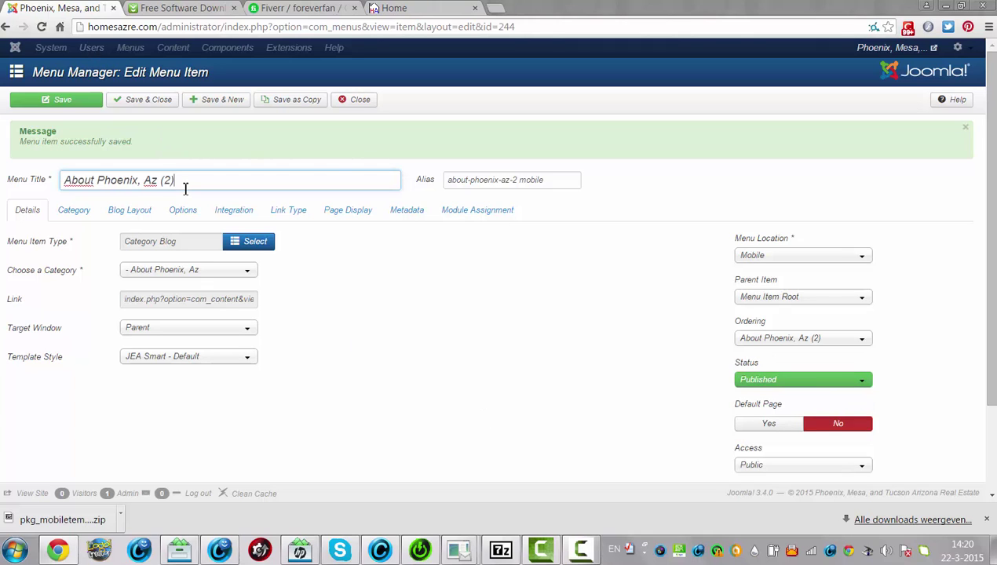
left_click(125, 100)
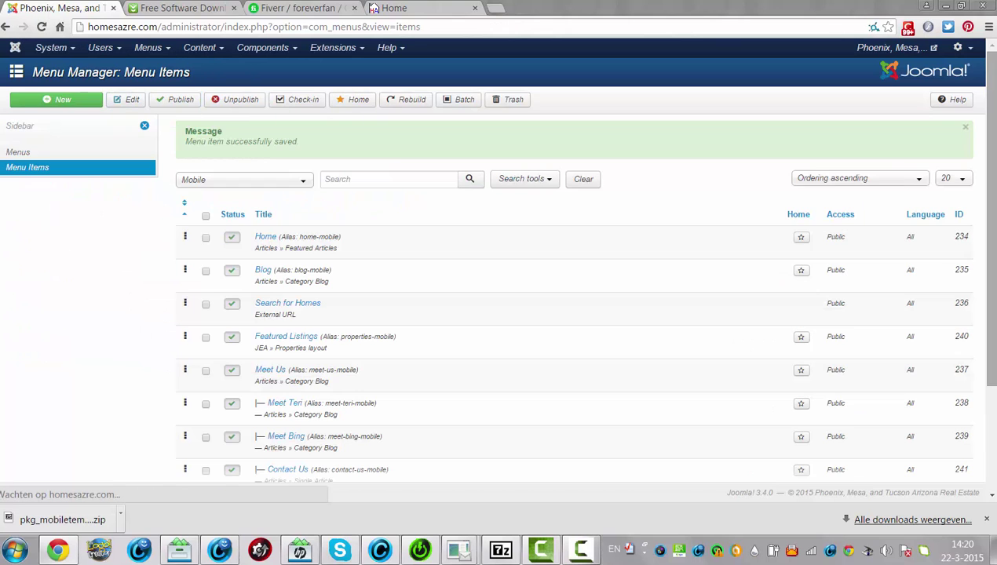
scroll(870, 218, "down", 2)
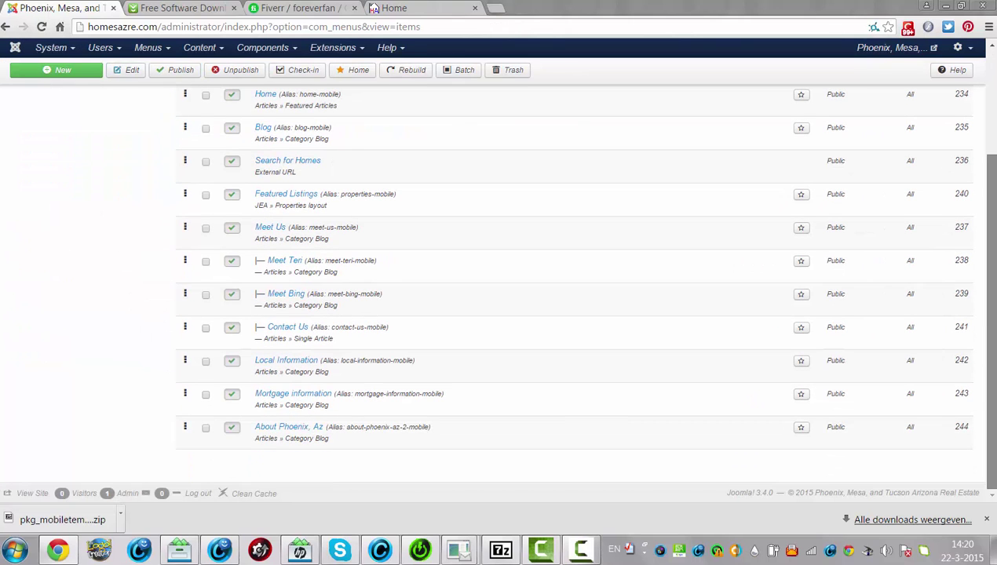
scroll(278, 94, "up", 2)
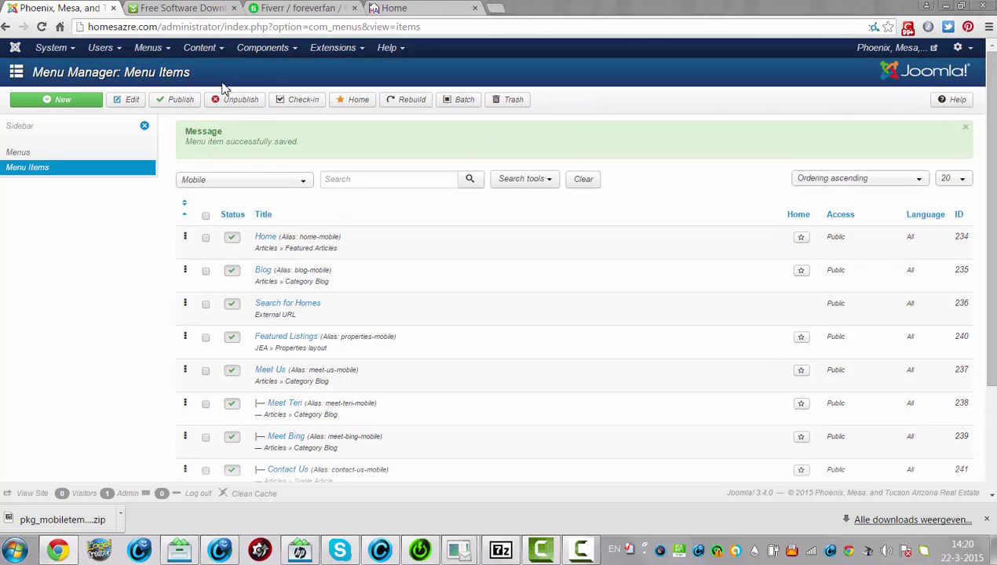
List the Main Menu items and open the published Buyers / Sellers item on the second page for editing.
left_click(230, 175)
left_click(232, 214)
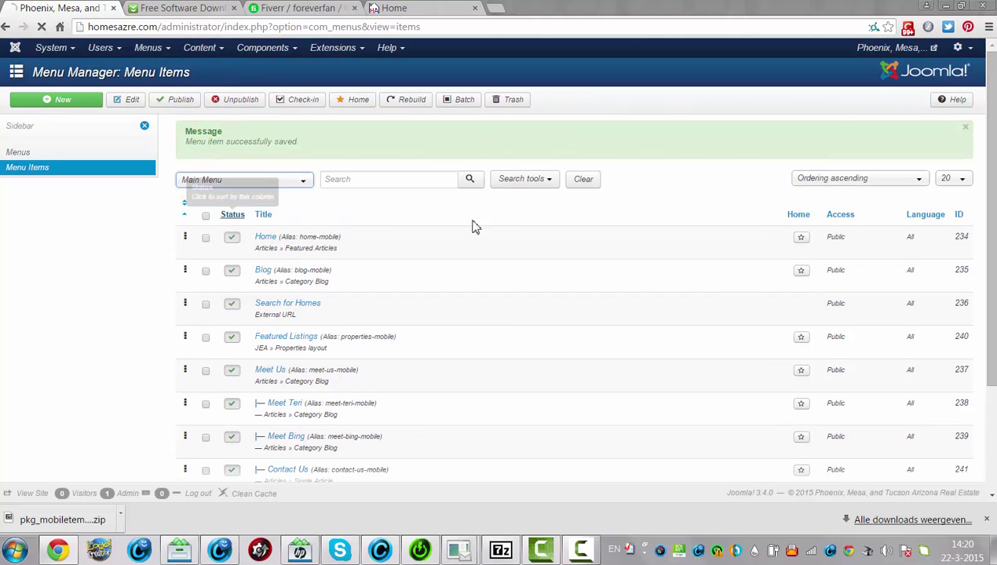
left_click_drag(989, 300, 983, 437)
left_click(267, 442)
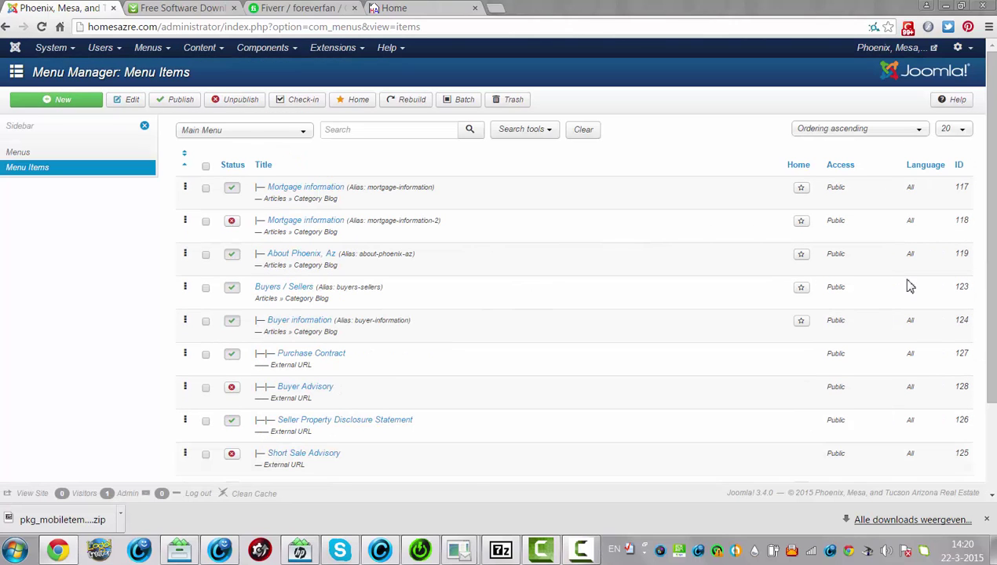
left_click_drag(991, 269, 993, 354)
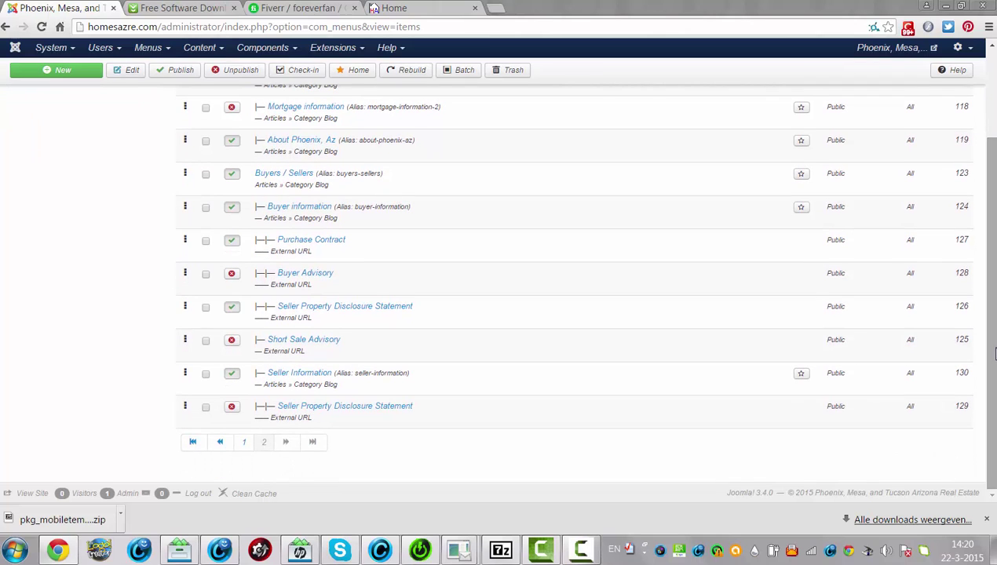
left_click(299, 179)
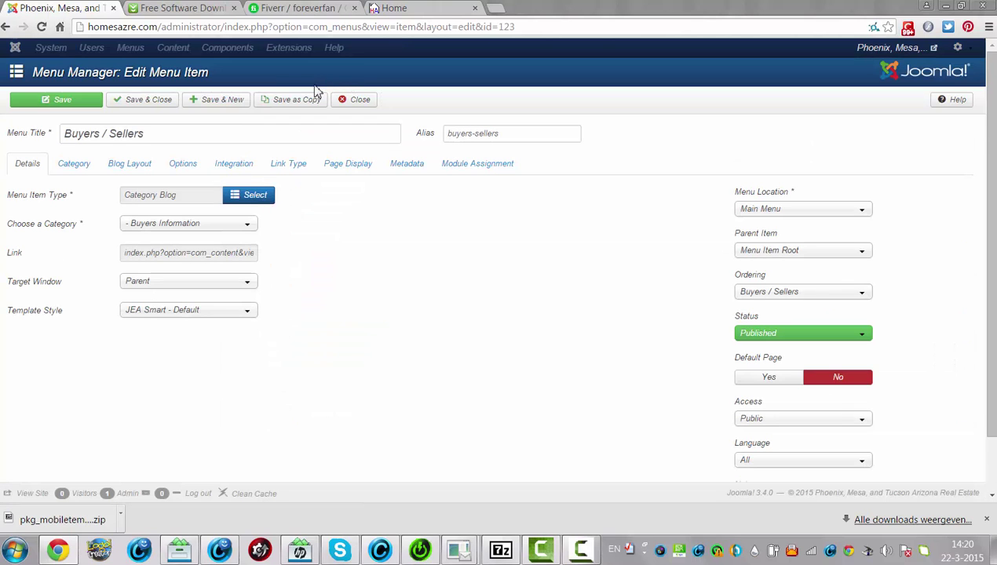
Save the Buyers / Sellers item as a copy, remove "(2)" from its title, and set its alias to "buyers-sellers-mobile".
left_click(311, 101)
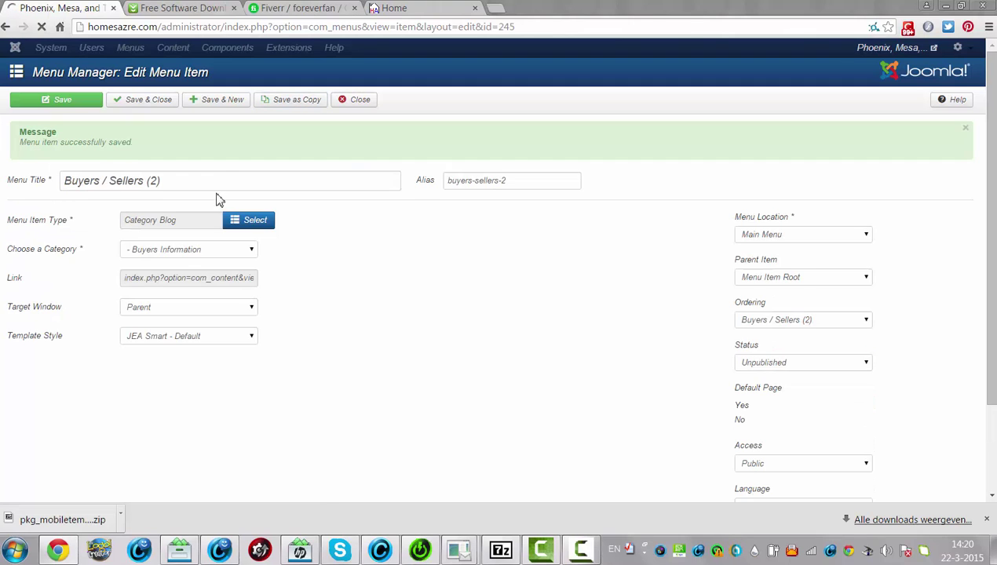
left_click(187, 186)
key("BackSpace")
key("BackSpace")
key("BackSpace")
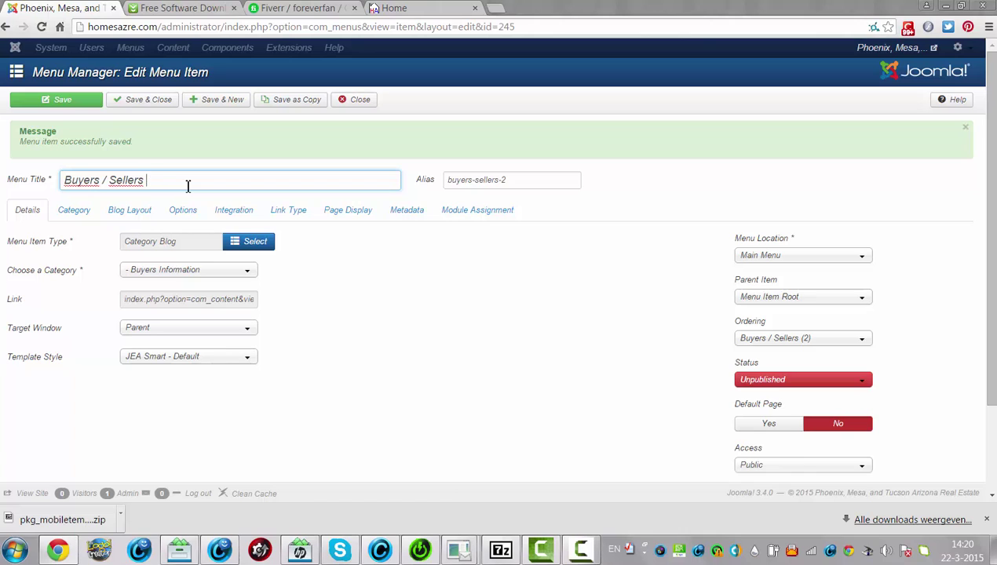
left_click(518, 183)
key("BackSpace")
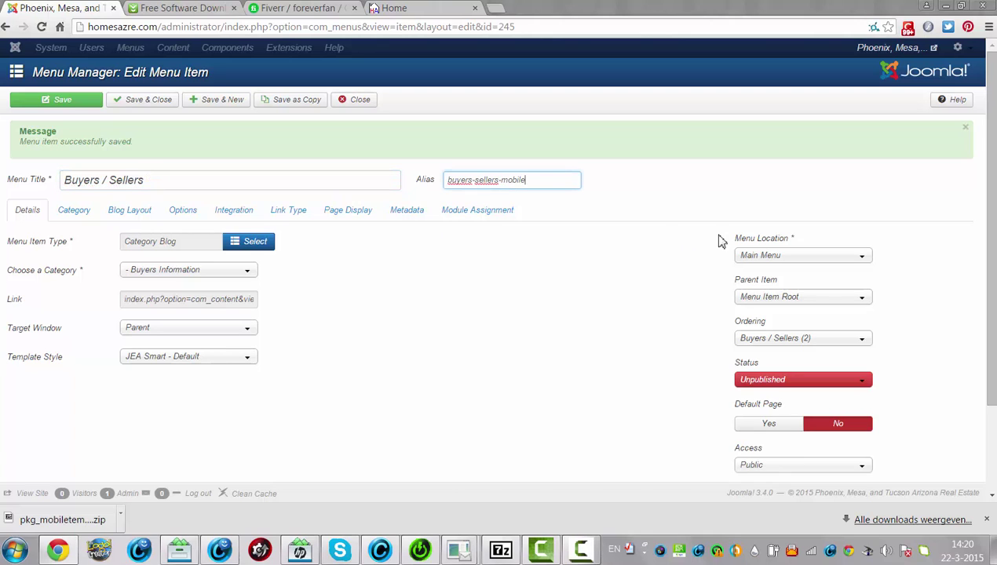
Set the Buyers / Sellers copy to Published in the Mobile menu, and save and close the item.
left_click(755, 255)
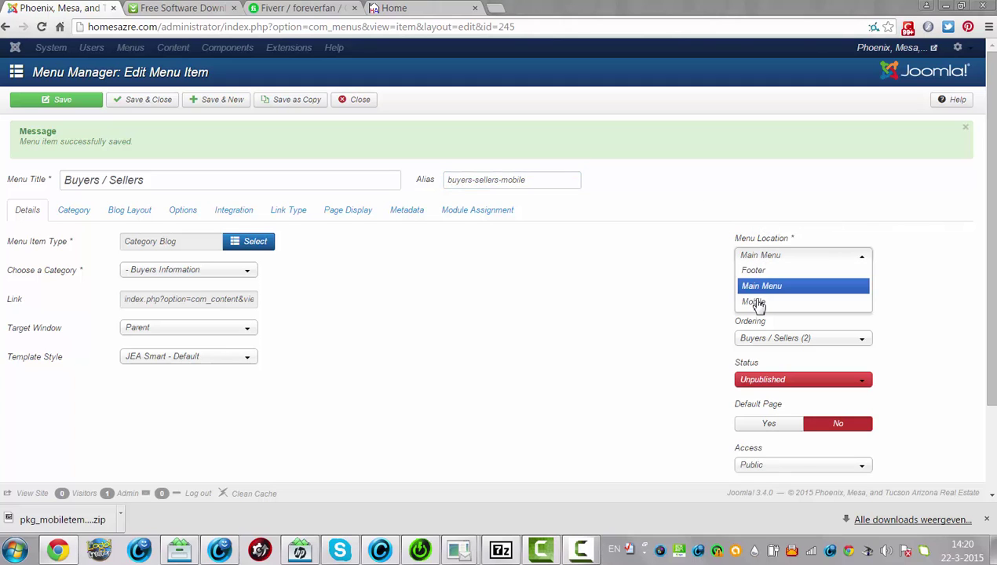
left_click(759, 303)
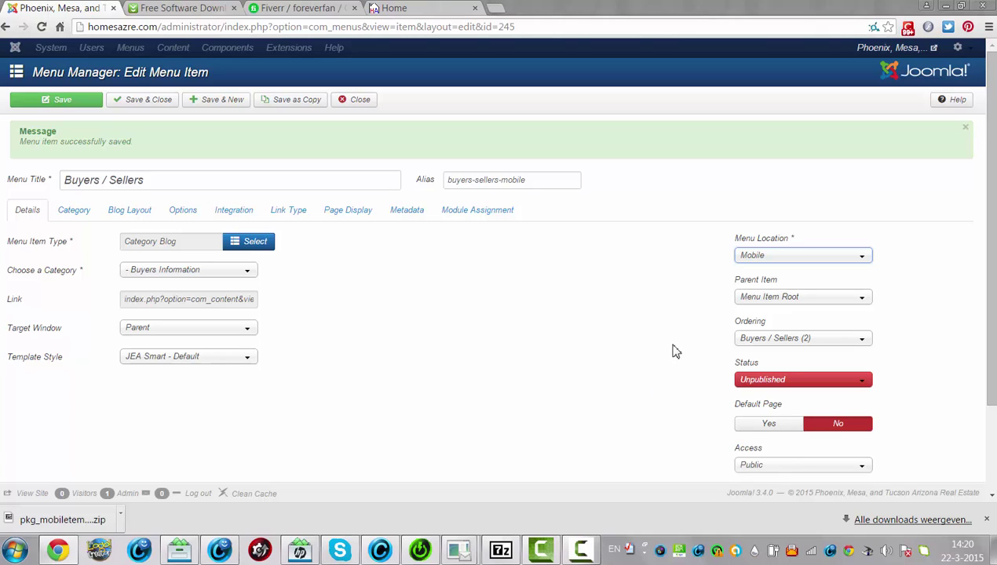
left_click(738, 380)
left_click(746, 394)
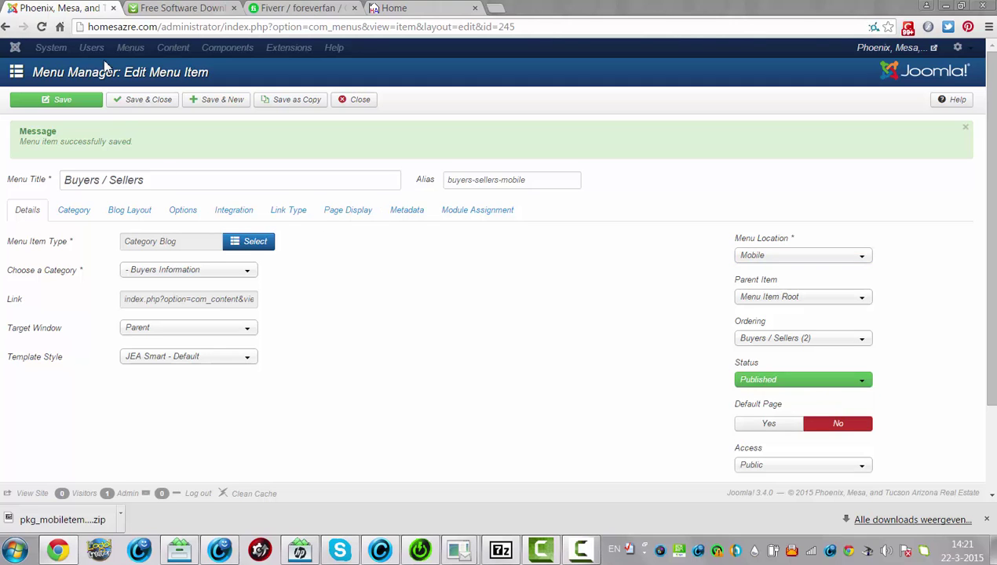
left_click(125, 102)
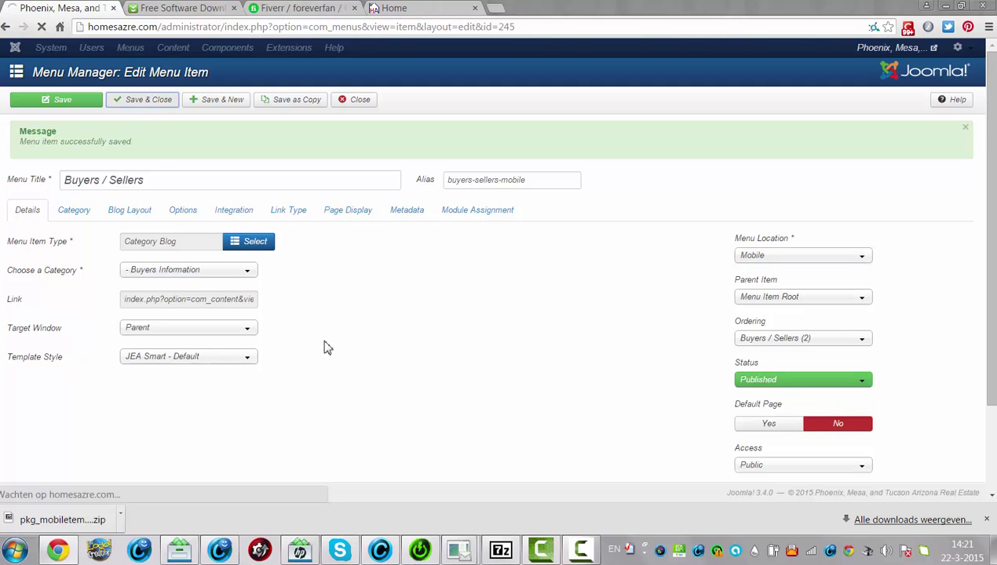
Review the items in the Mobile menu, and switch the item list to the Main Menu.
scroll(643, 259, "down", 3)
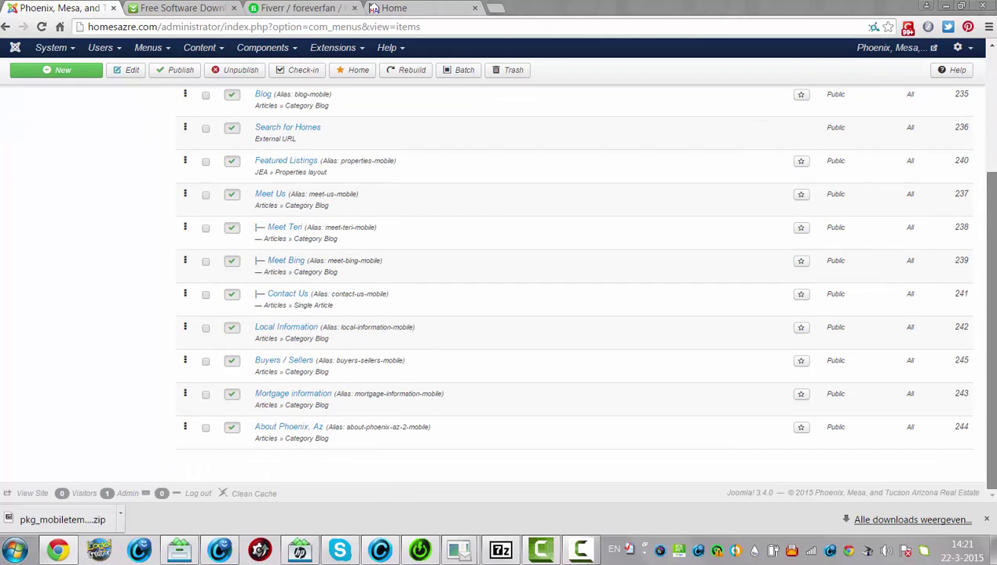
scroll(994, 297, "up", 2)
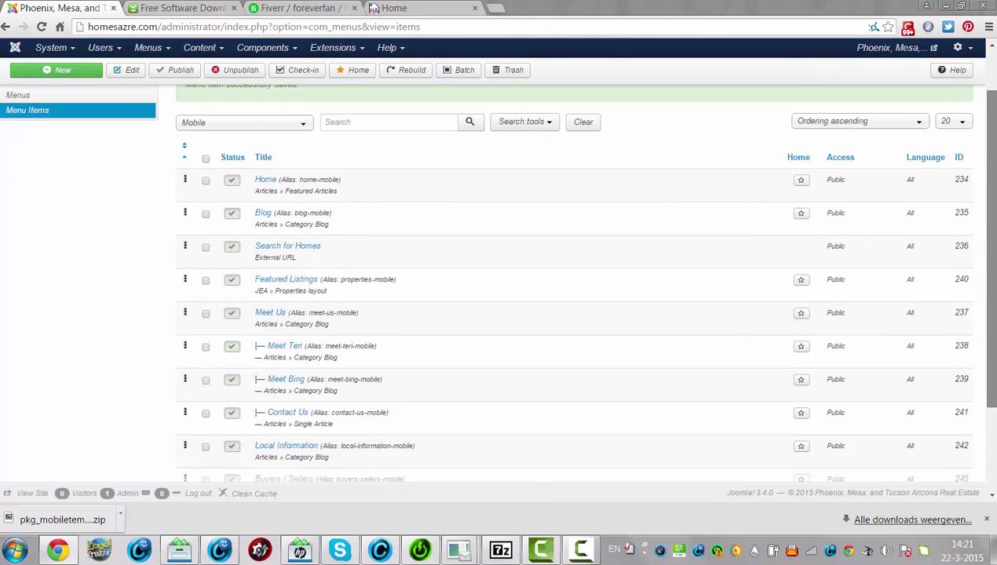
scroll(574, 283, "down", 2)
scroll(992, 112, "up", 3)
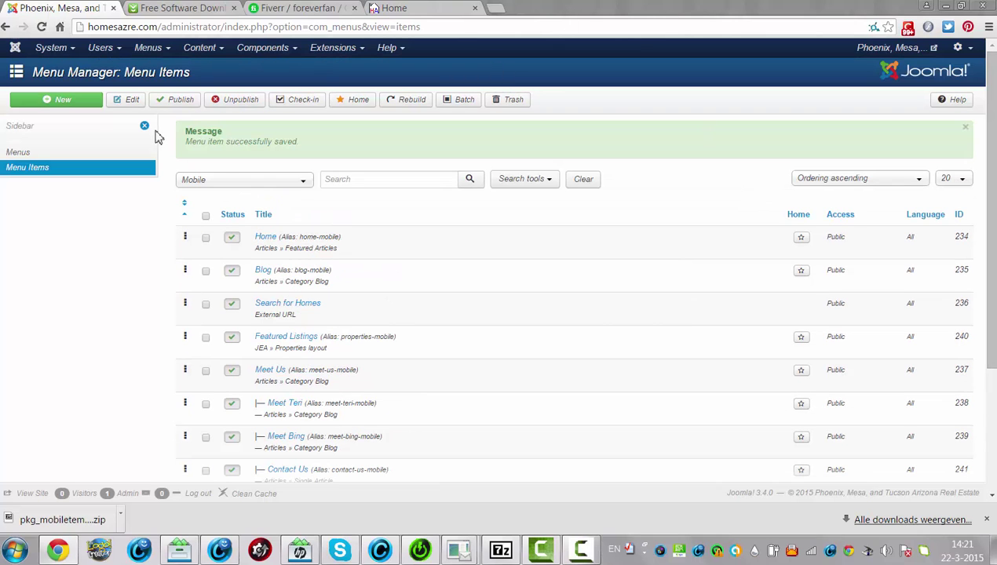
left_click(217, 182)
left_click(216, 212)
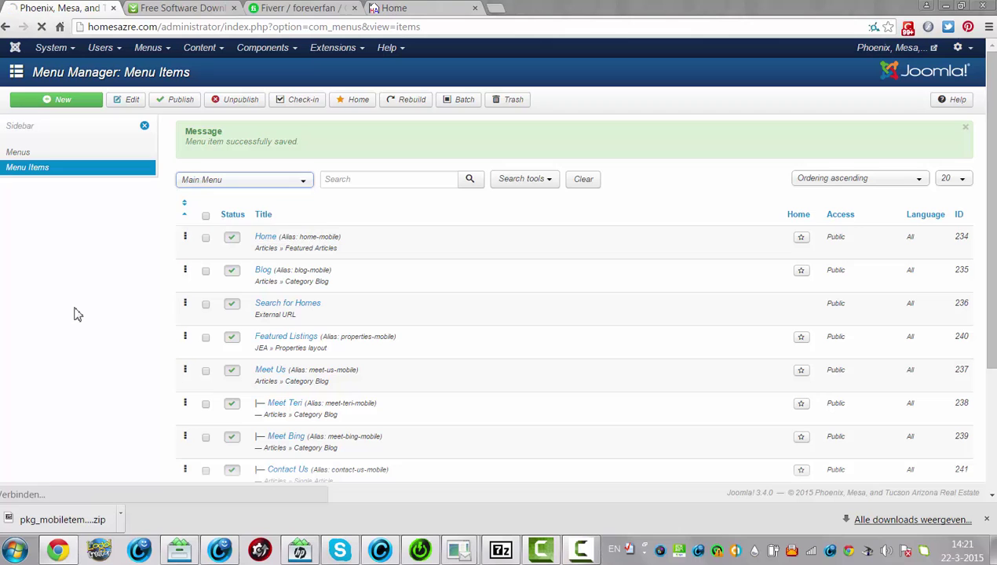
scroll(348, 416, "down", 10)
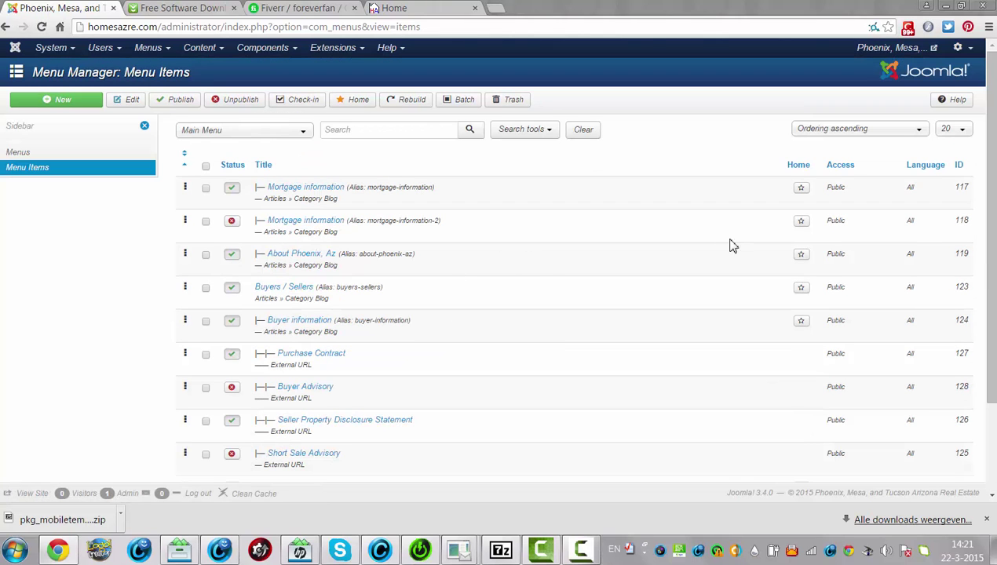
mouse_move(994, 279)
left_mouse_down()
mouse_move(993, 365)
mouse_move(987, 281)
left_mouse_up()
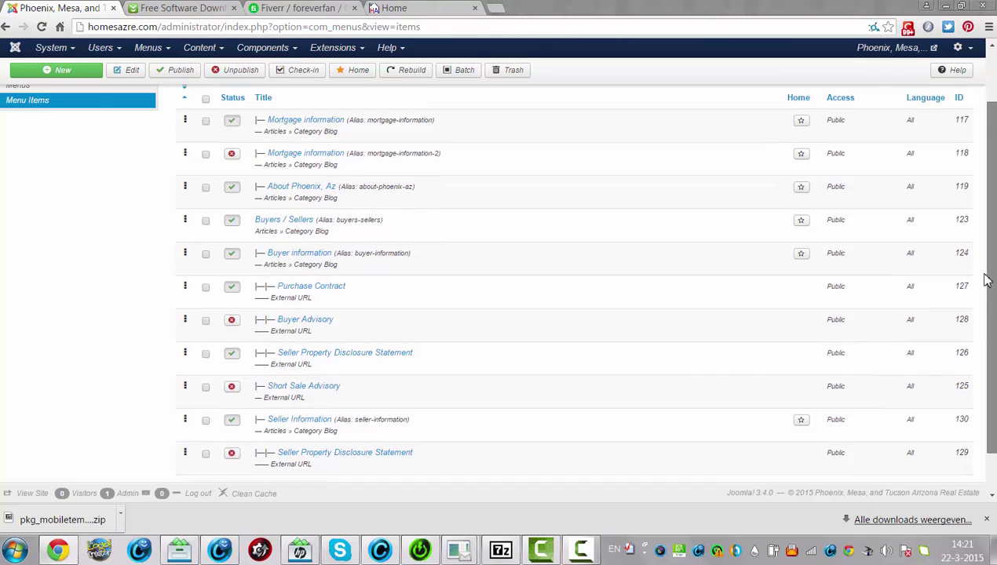
scroll(984, 263, "up", 2)
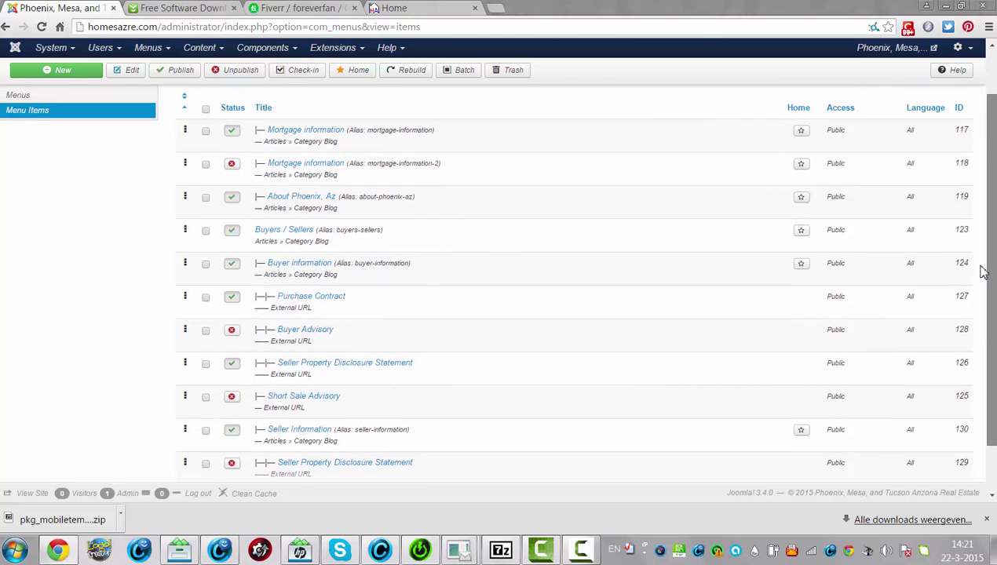
Load the live site homesazre.com and examine its Buyers / Sellers page and that menu entry's submenu.
left_click(420, 8)
left_click(420, 27)
key("Return")
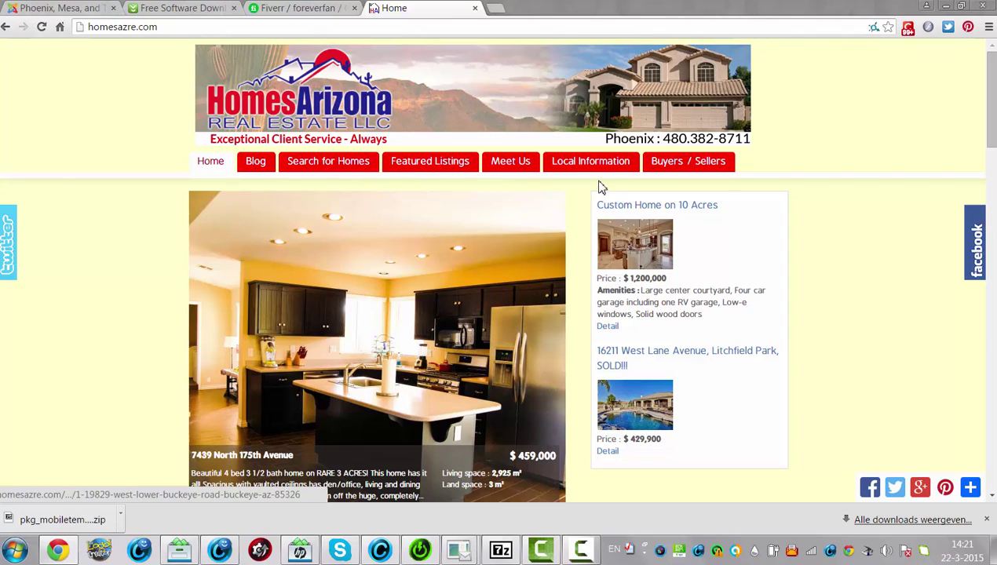
left_click(723, 166)
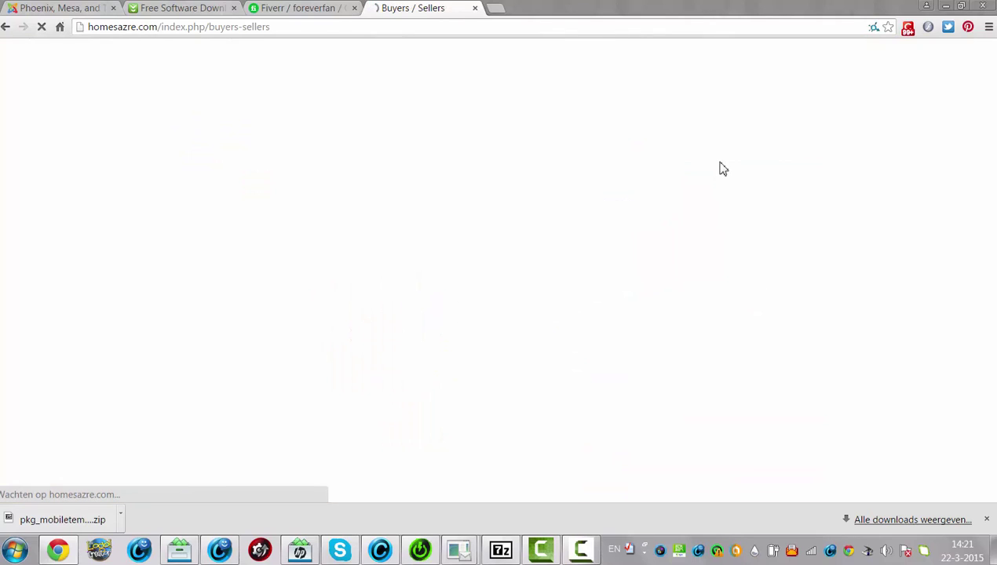
mouse_move(692, 166)
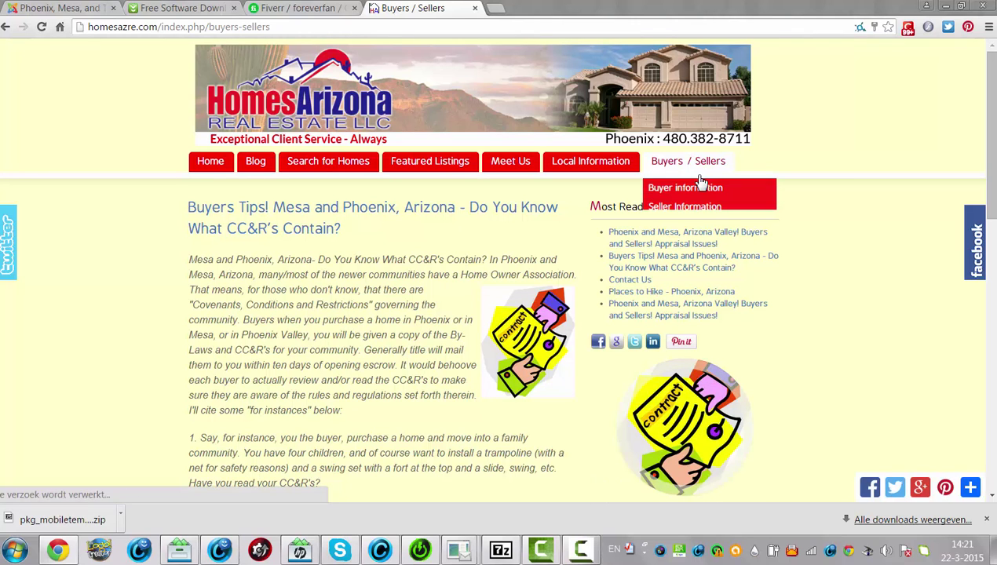
scroll(691, 189, "down", 4)
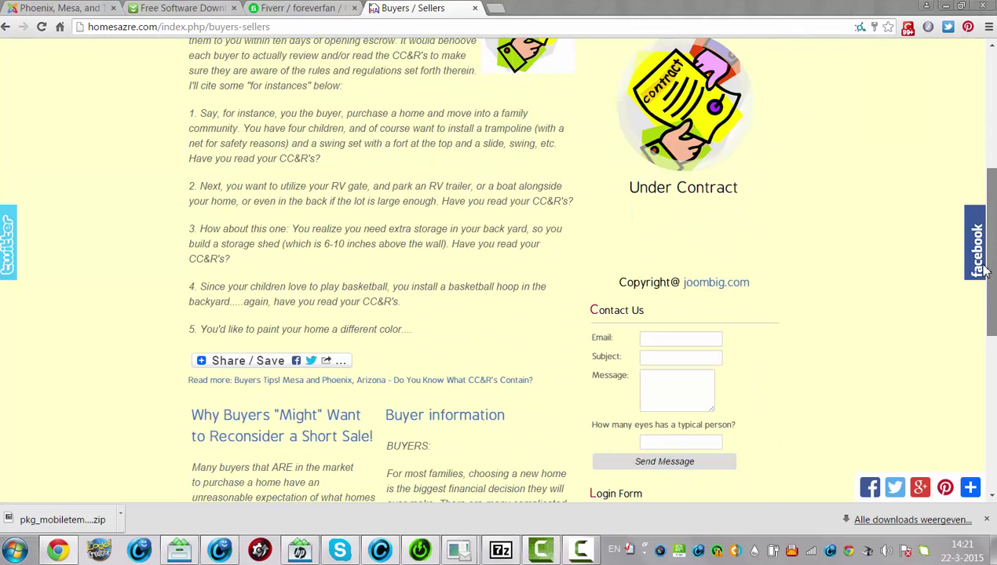
scroll(691, 181, "up", 1)
Return to the Joomla Menu Manager, open the Main Menu's Buyers / Sellers item, and save it as a copy.
left_click(44, 8)
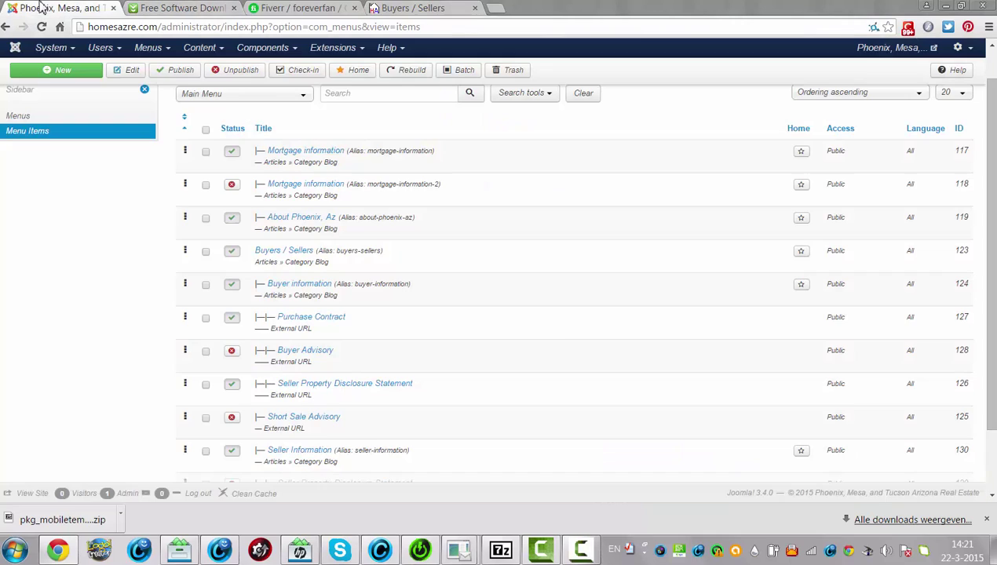
scroll(859, 247, "down", 2)
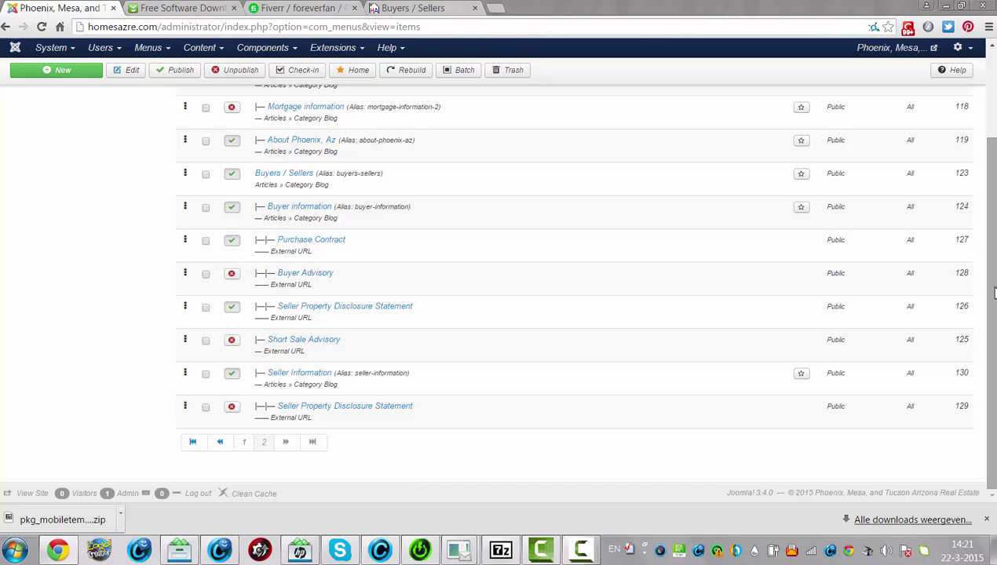
left_click(291, 175)
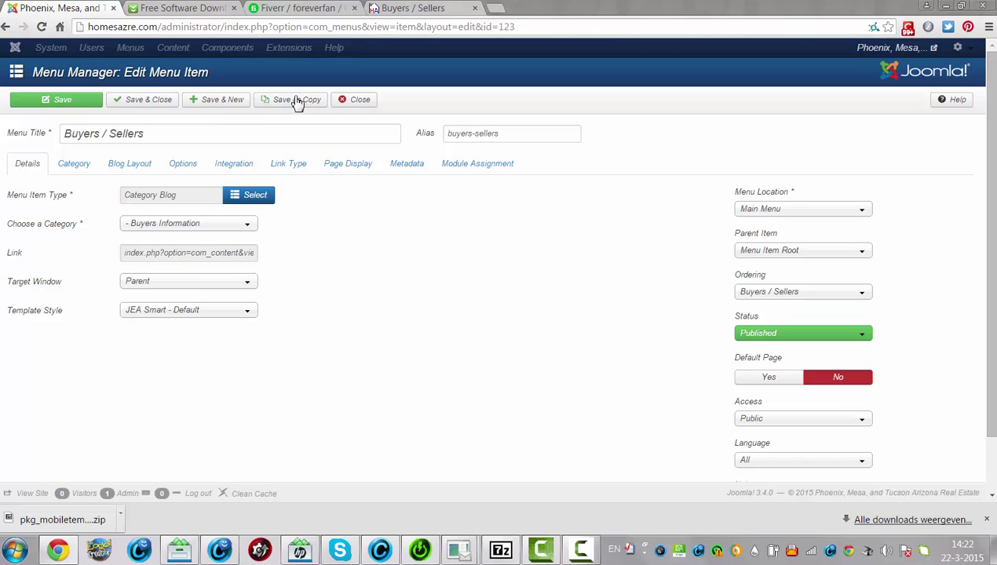
left_click(297, 100)
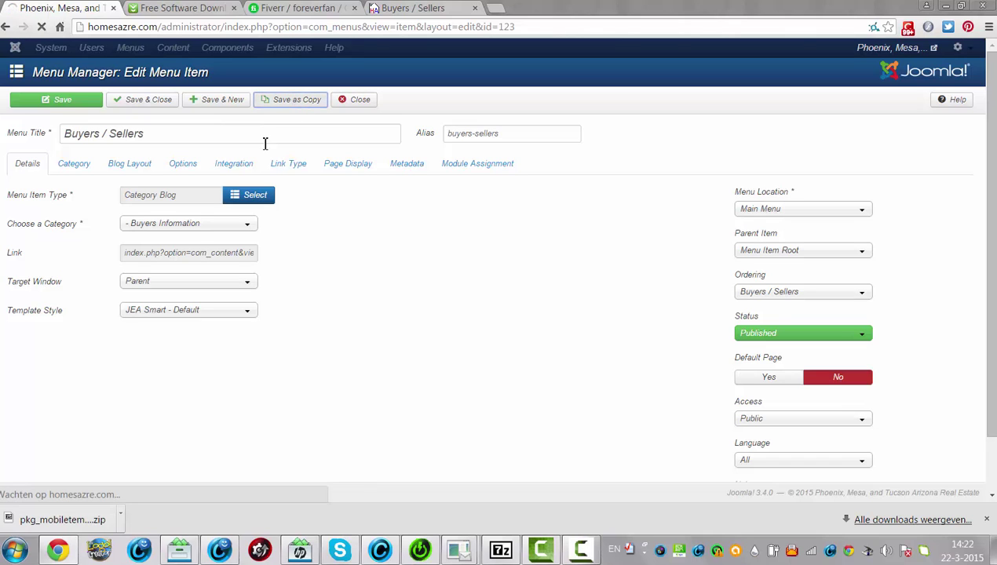
Remove "(2)" from the new Buyers / Sellers copy's title and change its alias to "buyers-sellers-m".
left_click(239, 183)
key("BackSpace")
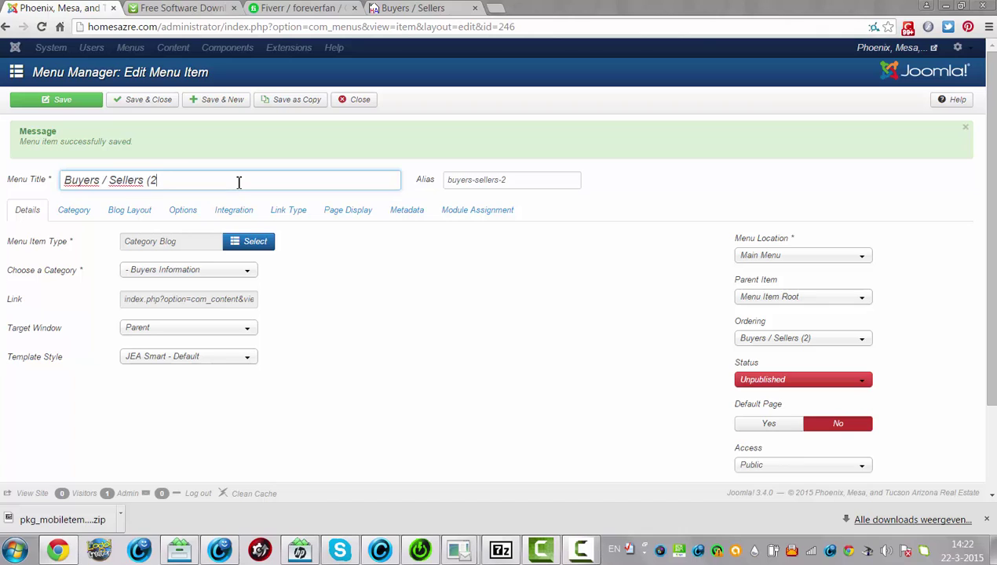
key("BackSpace")
key("BackSpace")
left_click(539, 180)
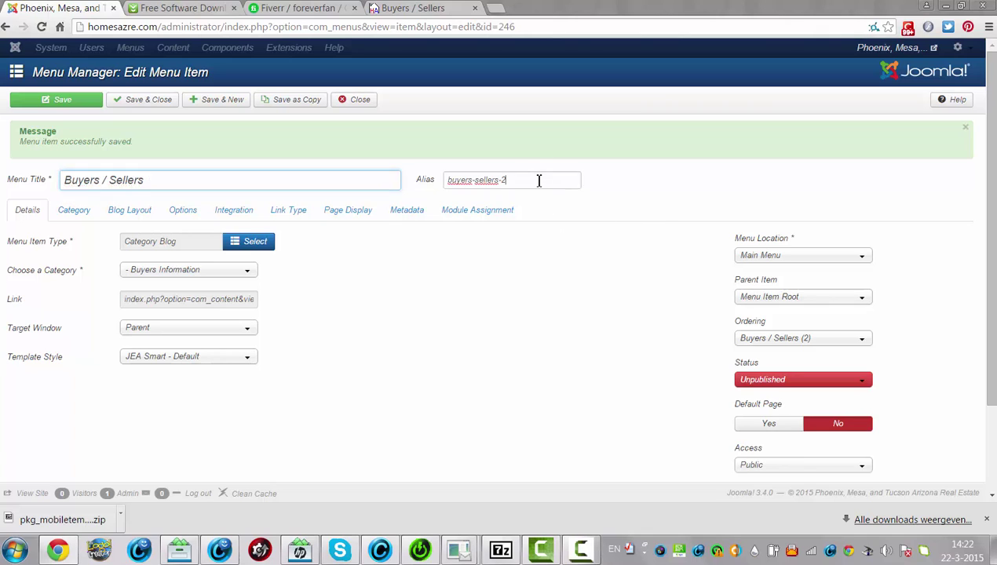
key("BackSpace")
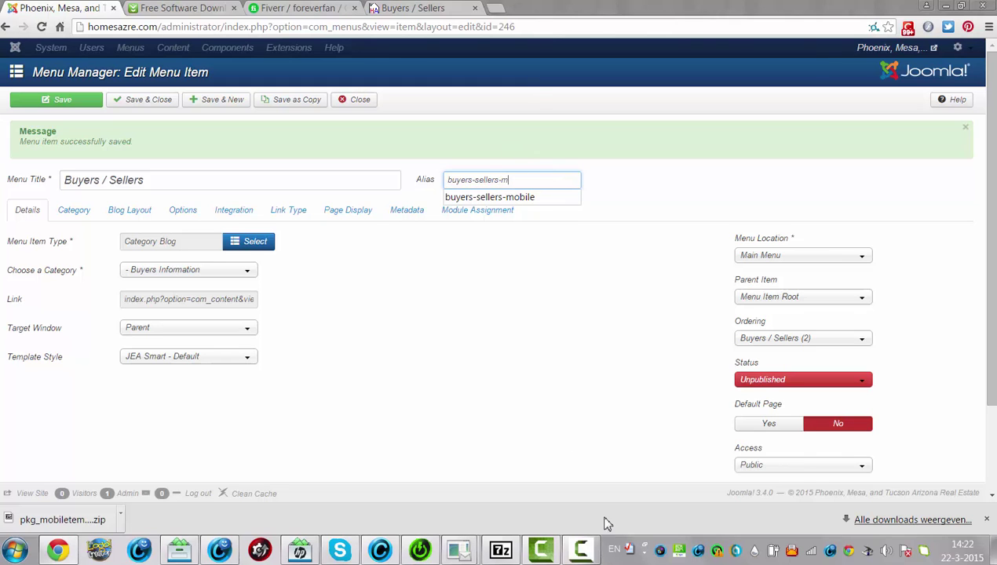
left_click(581, 549)
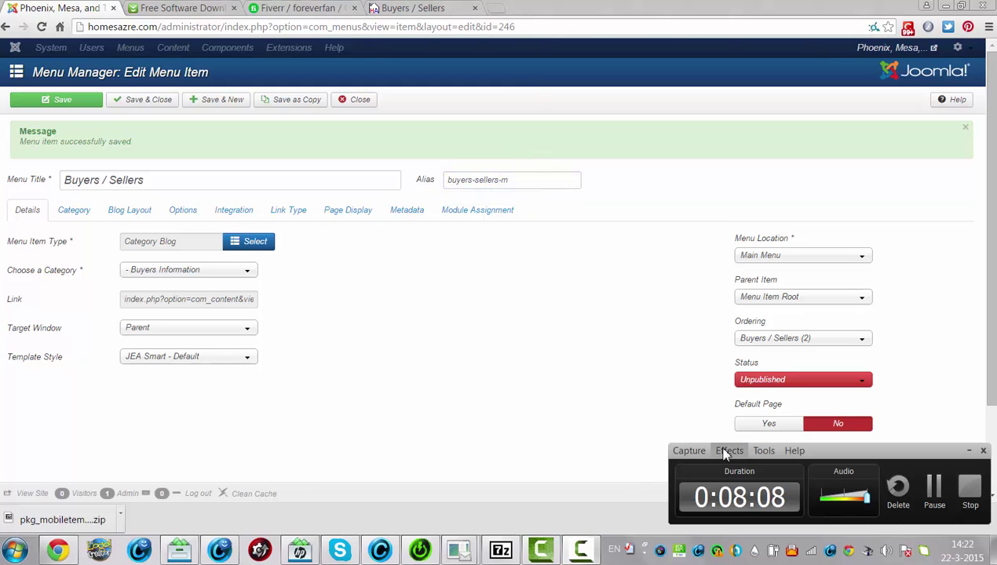